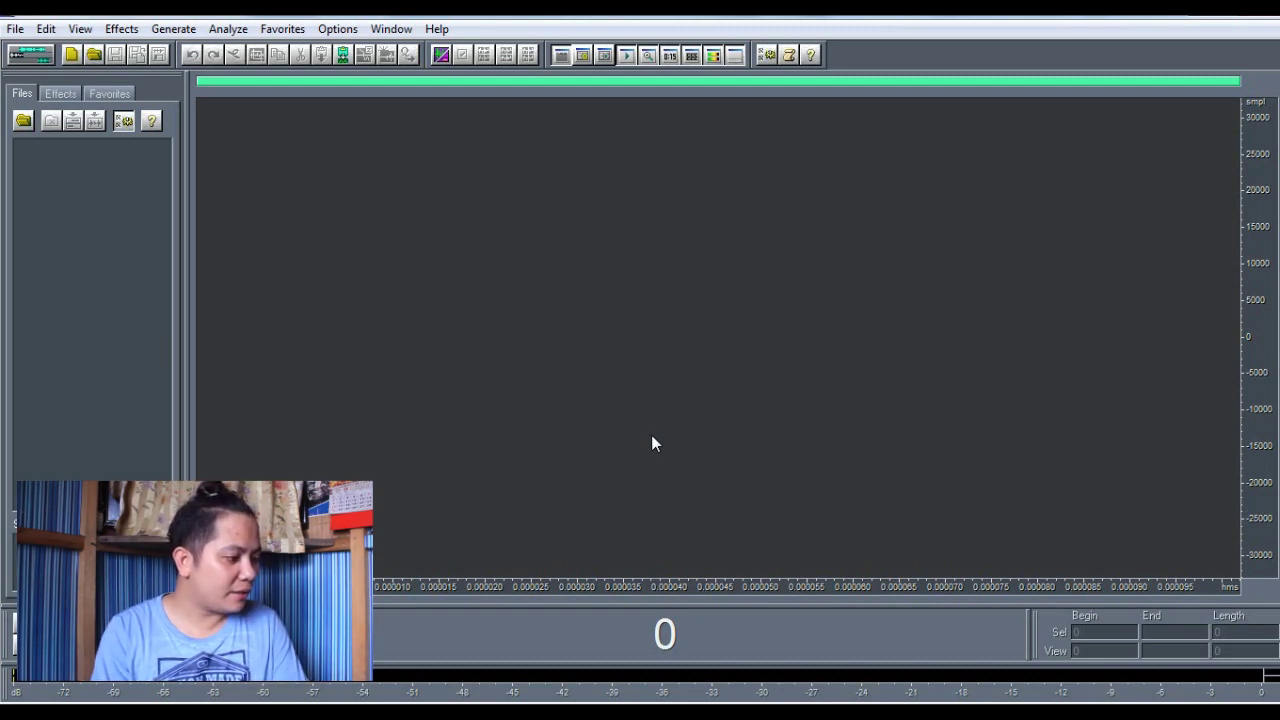
# Load the audio file record20190825141122.mp3 from the Videos library into the waveform editor and minimize the file browser
pyautogui.hotkey('alt', 'Tab')
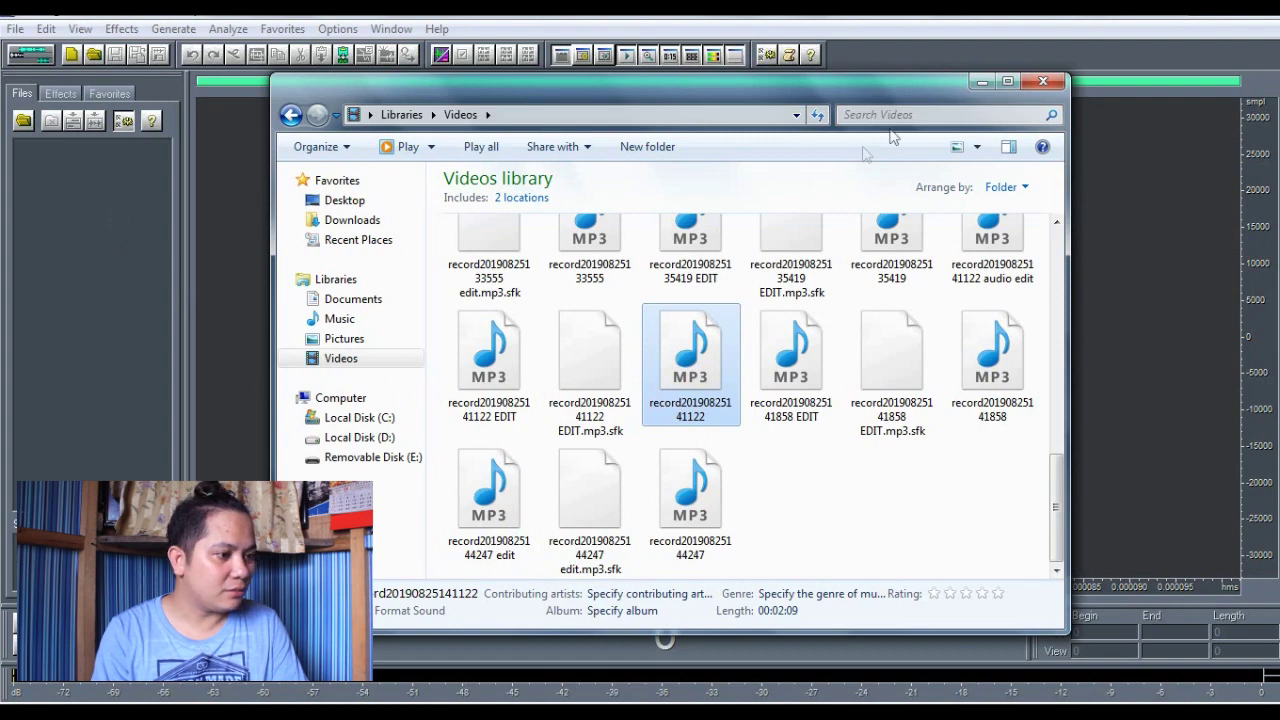
pyautogui.click(981, 81)
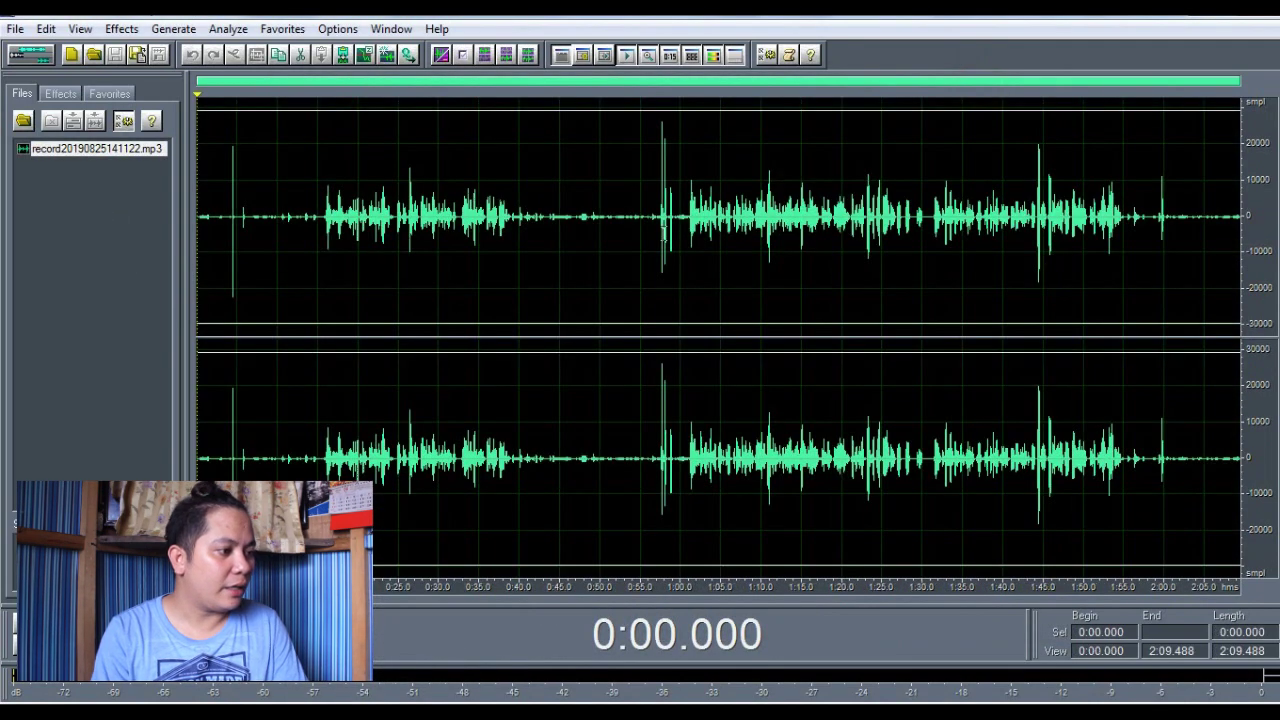
# Play back a few seconds of the unprocessed recording from about 1:01 to hear the original voice
pyautogui.click(688, 215)
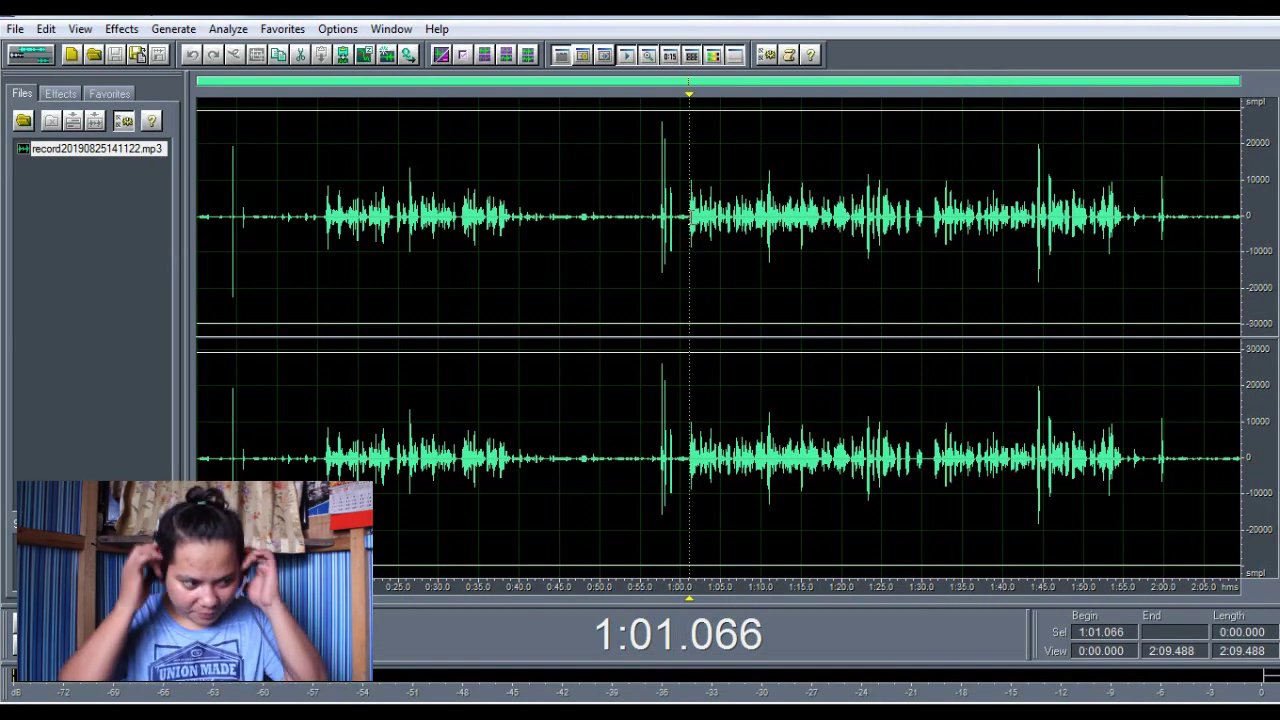
pyautogui.press('space')
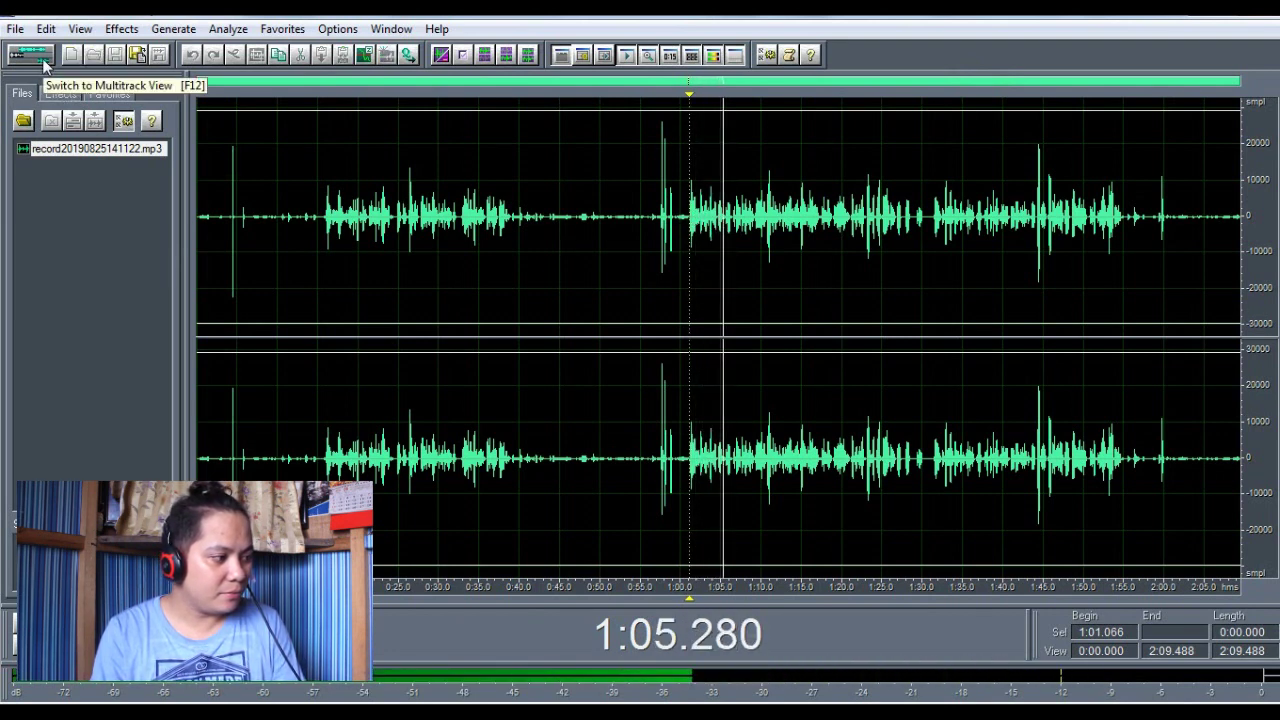
pyautogui.press('space')
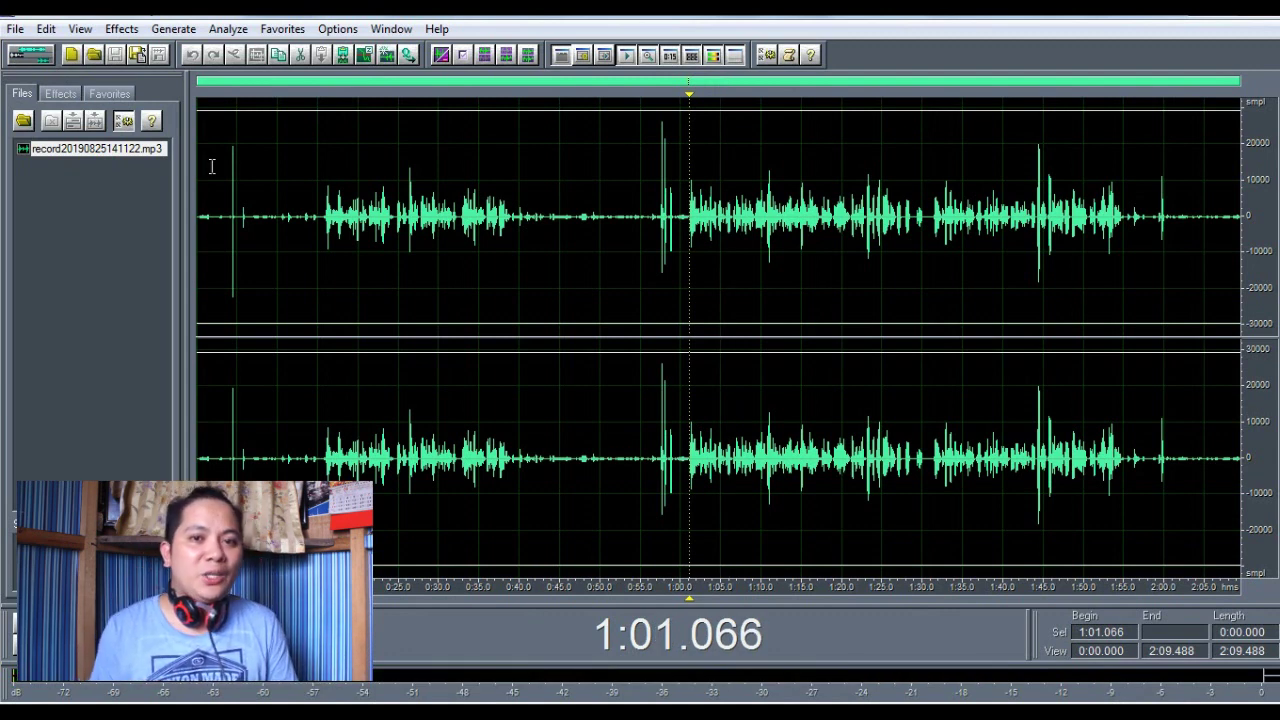
# Select the whole waveform and apply Dynamics Processing with the "VocalComp, 8:1, -24, FastAttack" preset
pyautogui.click(489, 203)
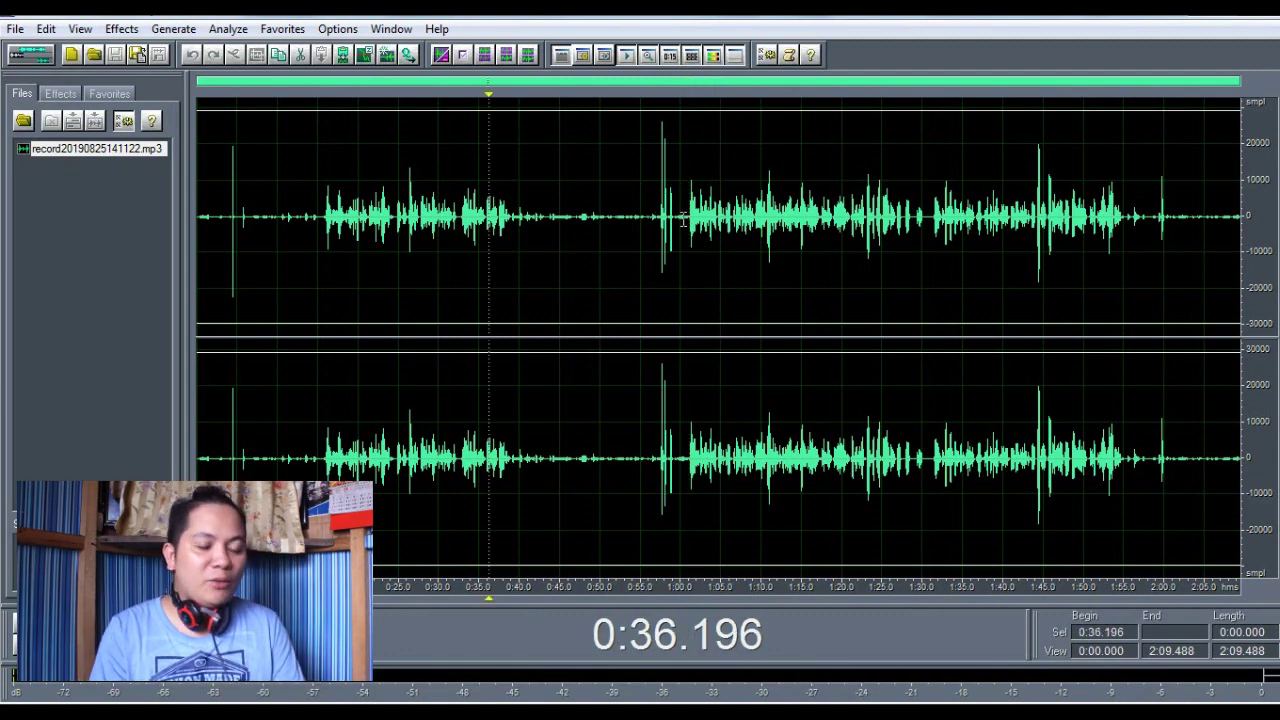
pyautogui.click(687, 220)
pyautogui.doubleClick(699, 247)
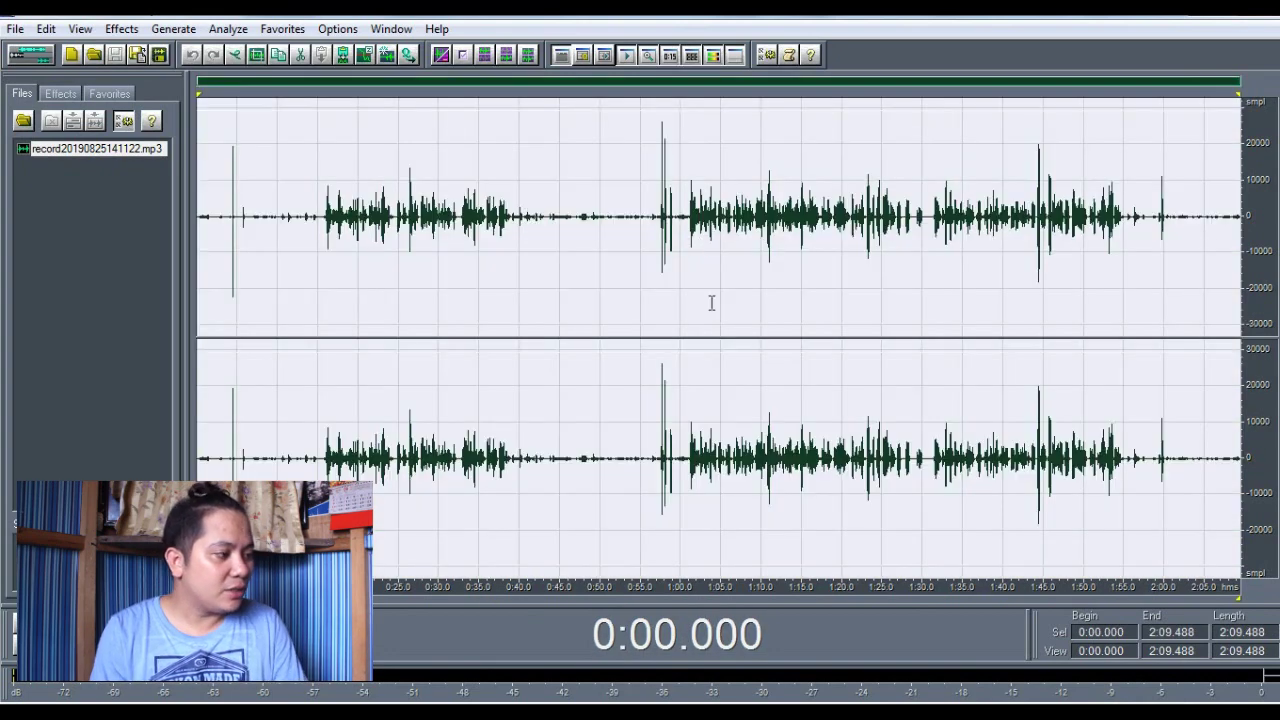
pyautogui.click(121, 29)
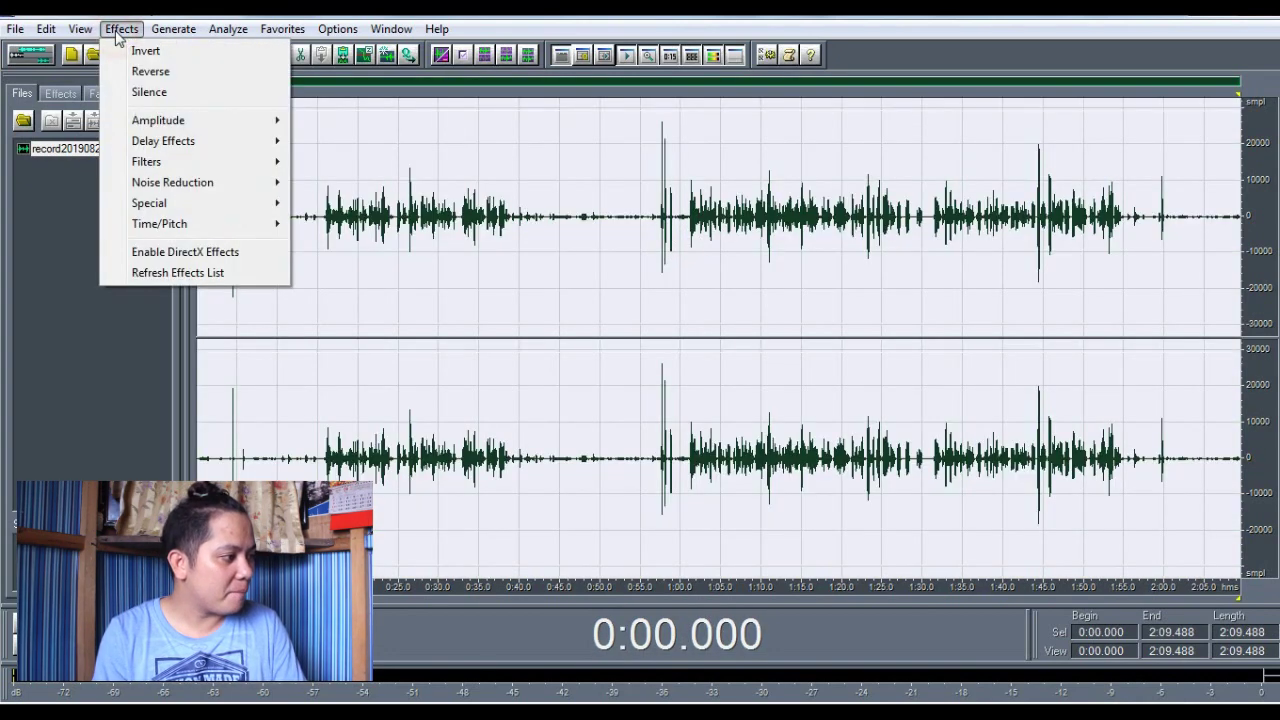
pyautogui.moveTo(156, 125)
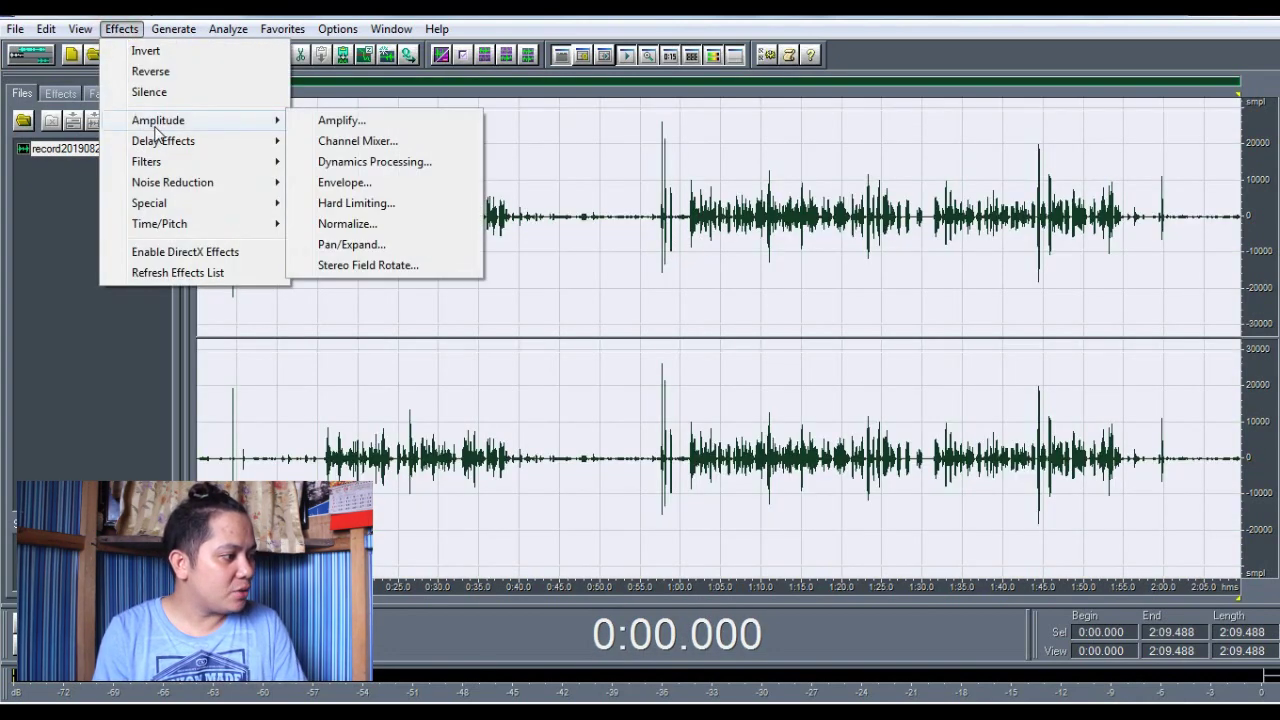
pyautogui.click(360, 161)
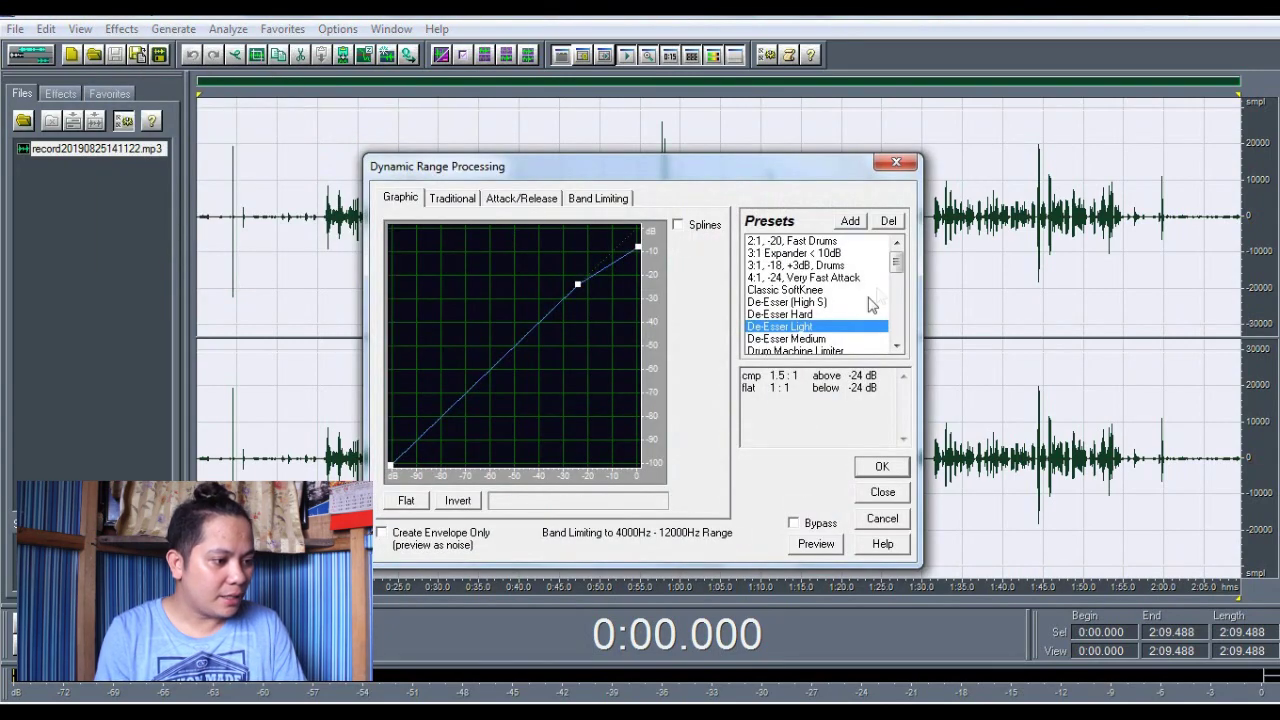
pyautogui.moveTo(896, 260); pyautogui.dragTo(897, 330)
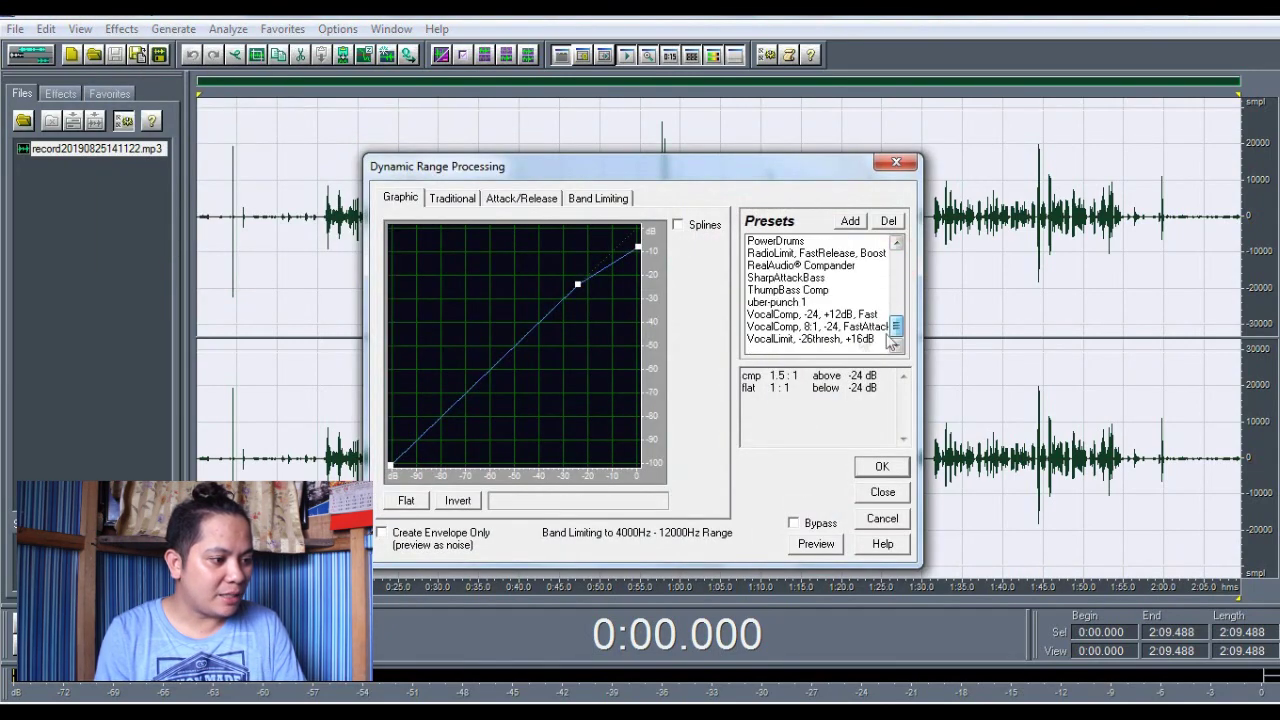
pyautogui.click(818, 327)
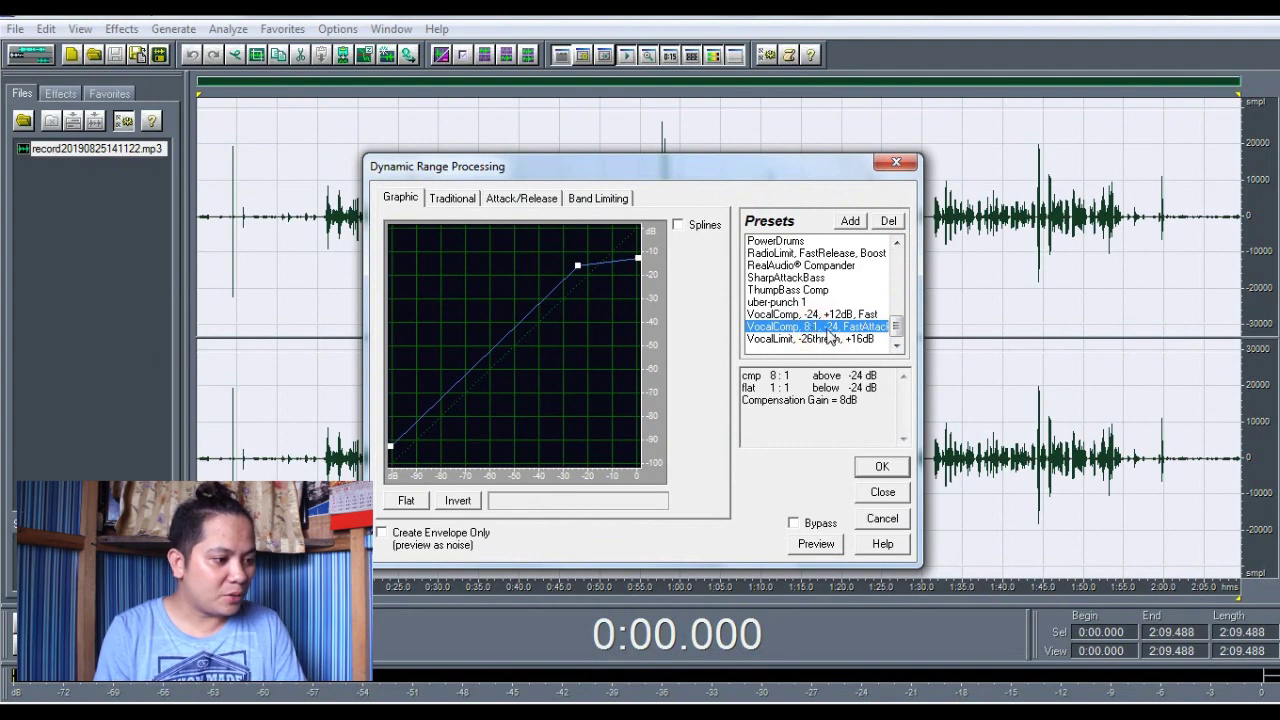
pyautogui.click(884, 466)
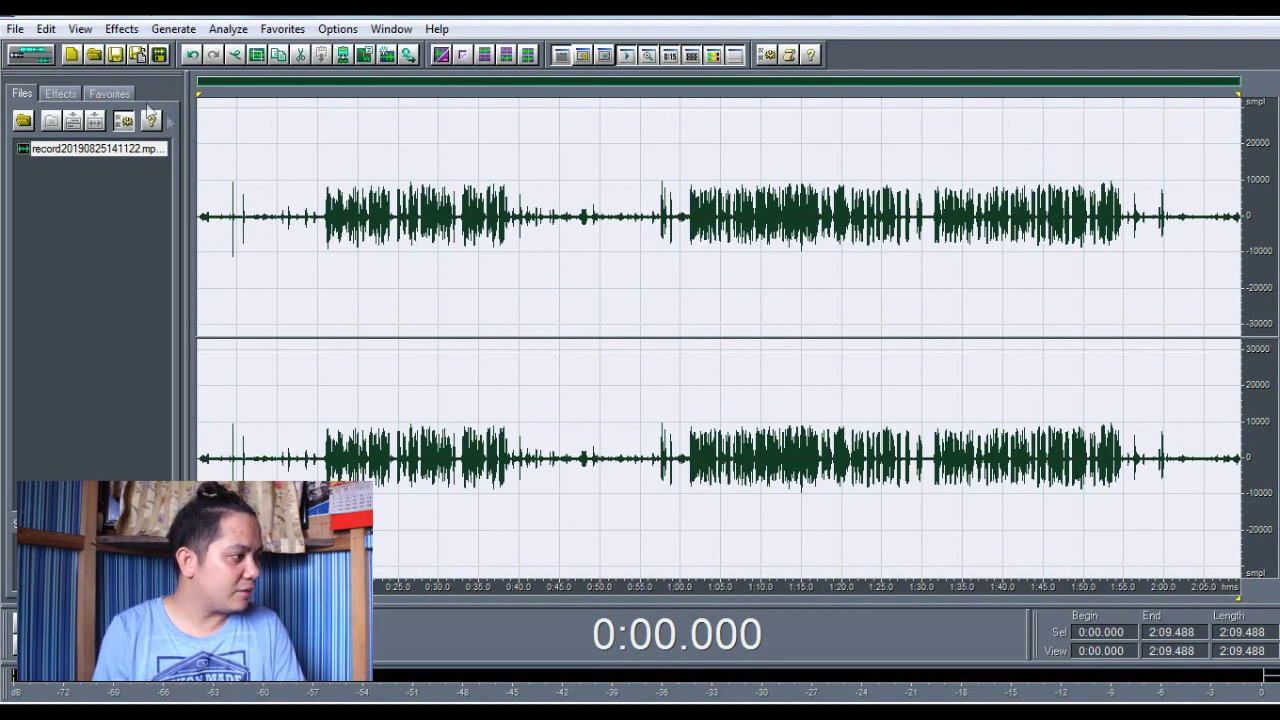
# Apply the FFT Filter to the whole waveform with the "Mastering - Heavy & Wide" preset
pyautogui.click(125, 32)
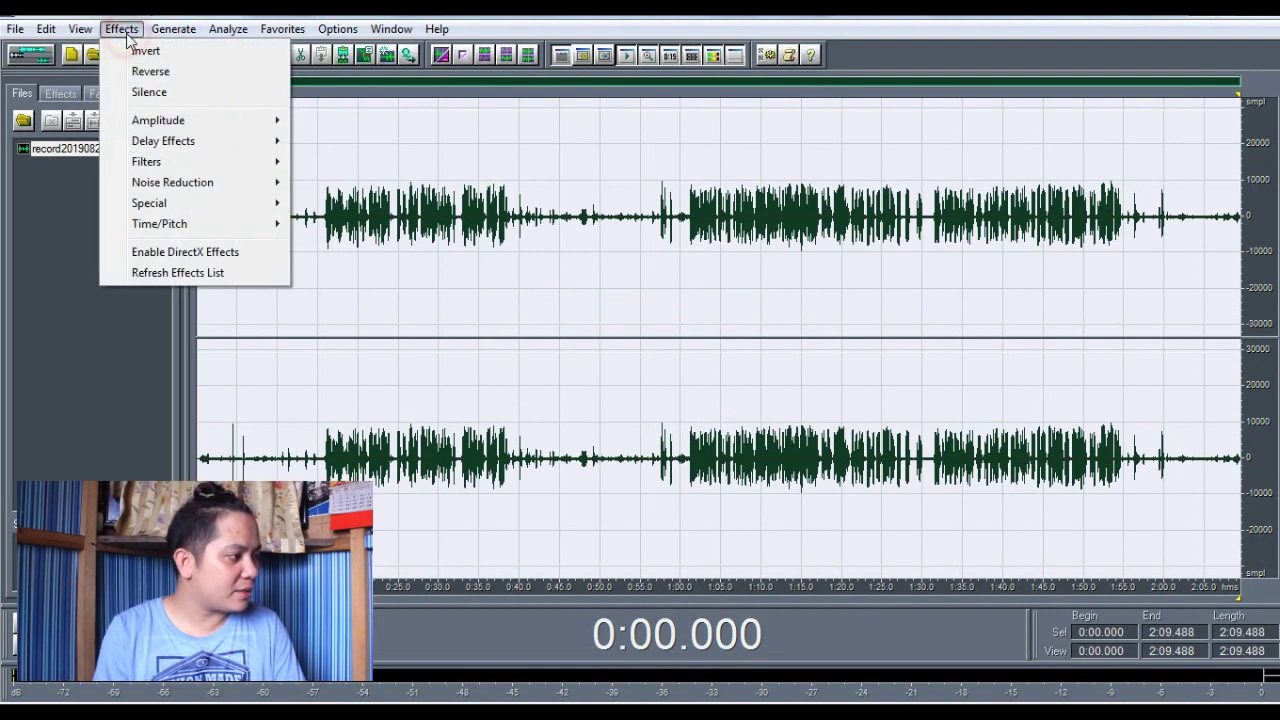
pyautogui.moveTo(149, 162)
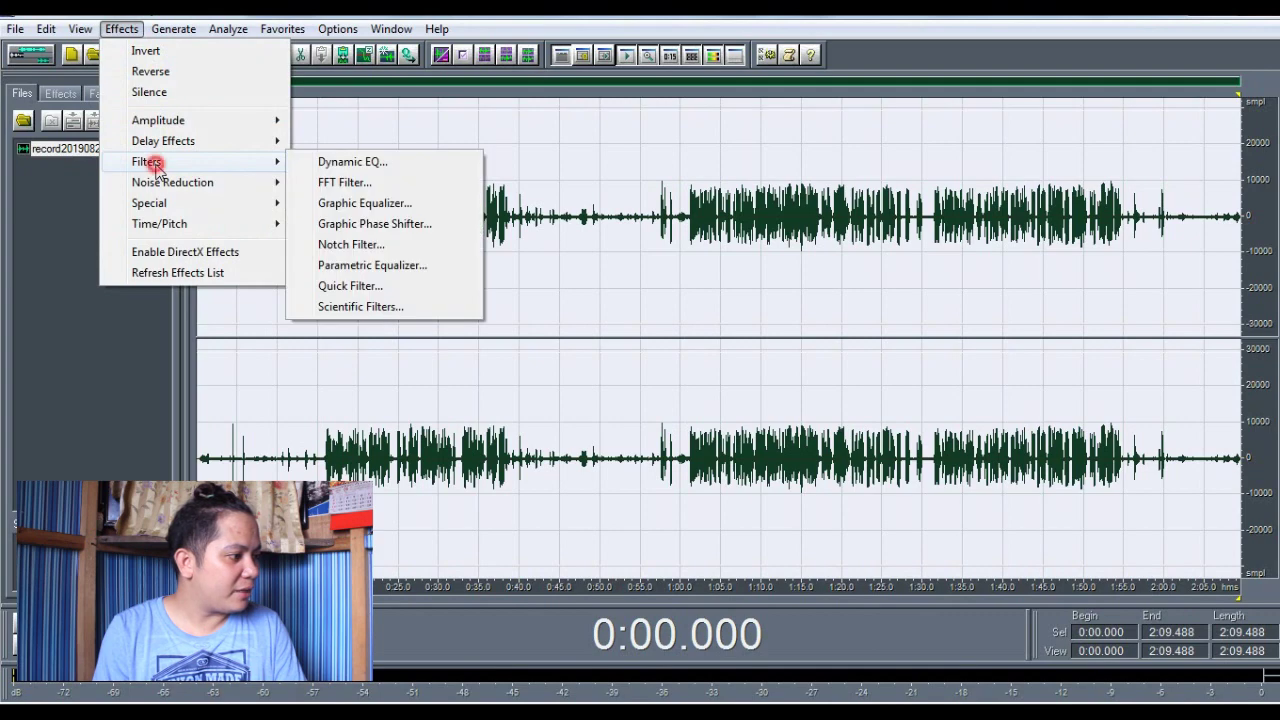
pyautogui.click(345, 183)
pyautogui.moveTo(568, 477); pyautogui.dragTo(588, 502)
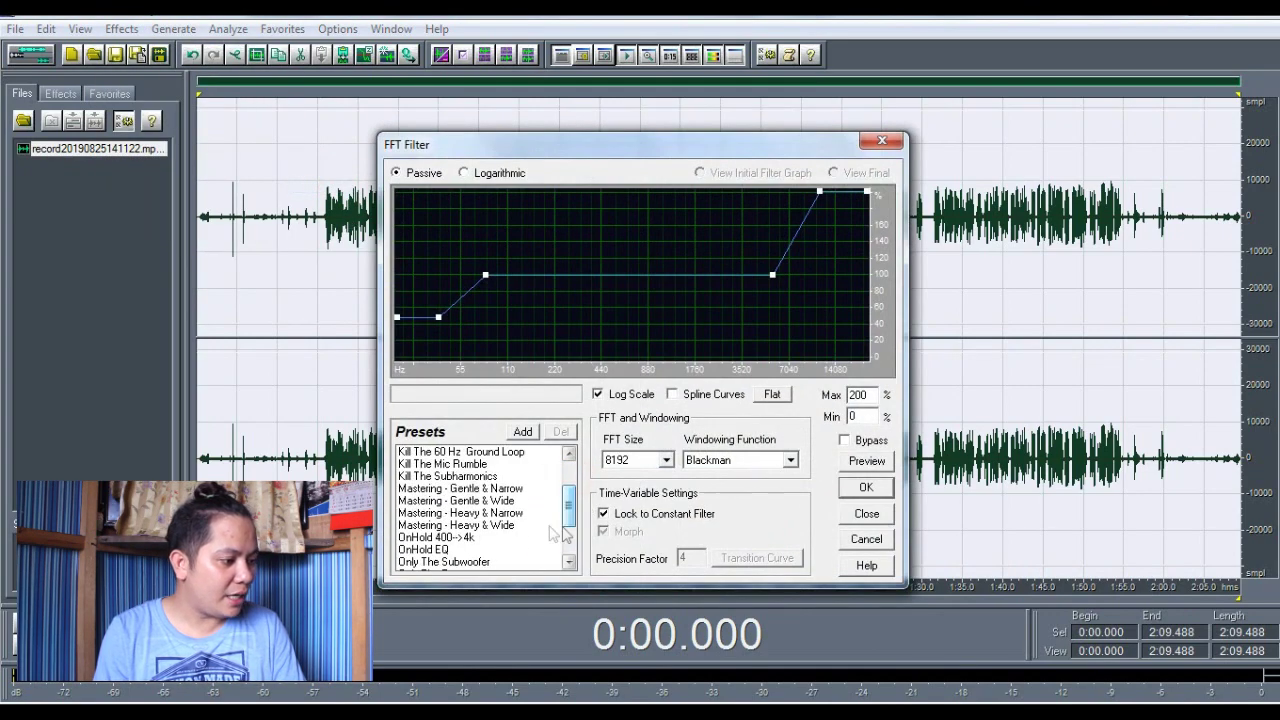
pyautogui.click(489, 527)
pyautogui.click(866, 489)
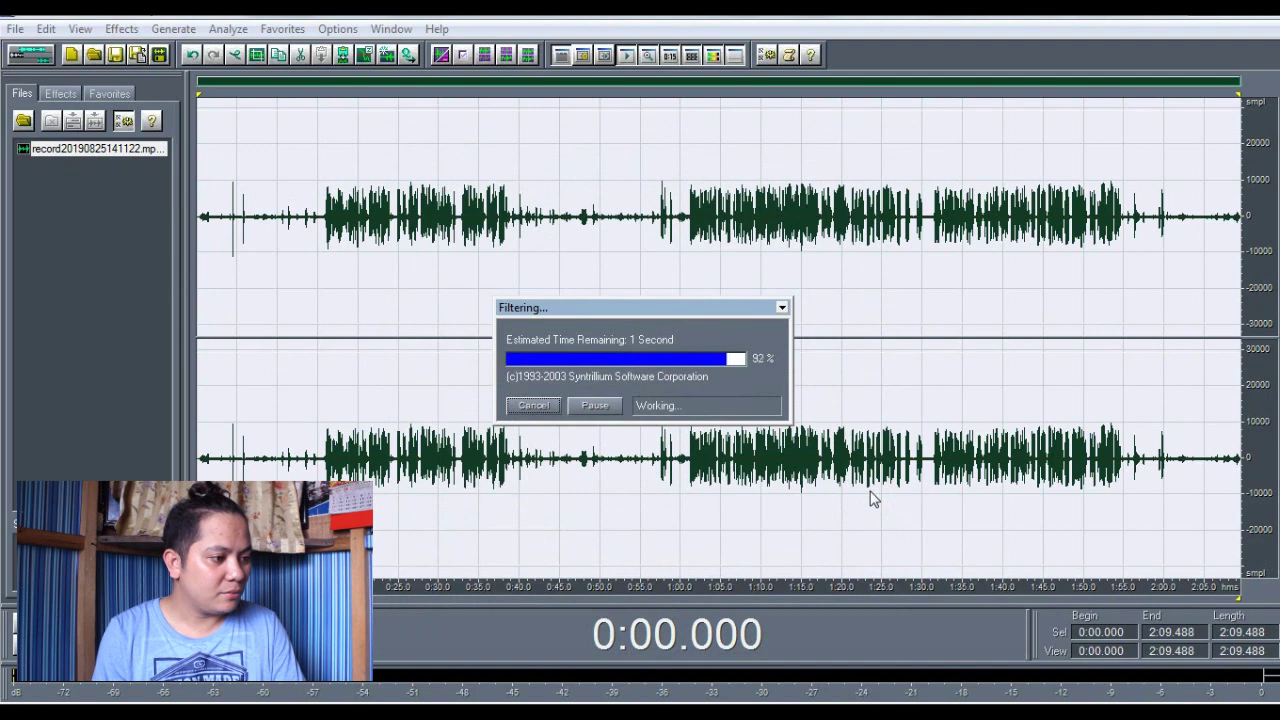
# Apply Hard Limiting to the waveform with a 6 dB input boost, 7 ms look-ahead time and 100 ms release time
pyautogui.click(122, 30)
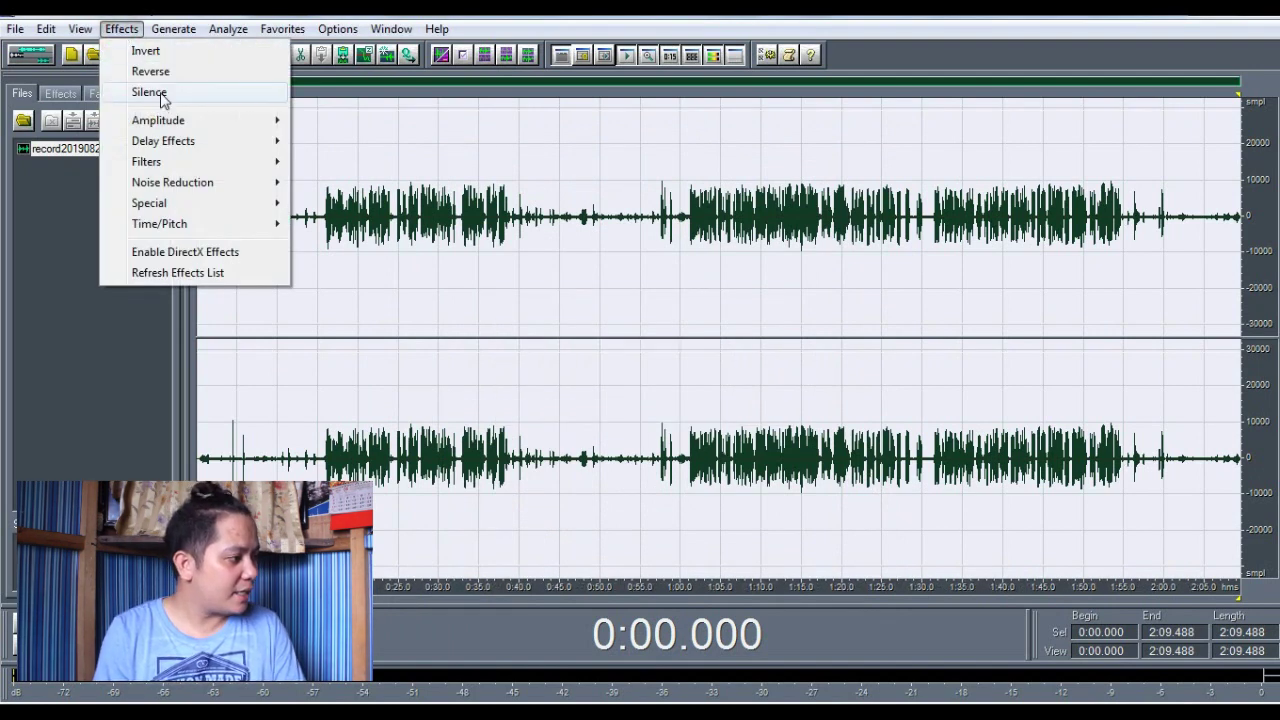
pyautogui.moveTo(162, 122)
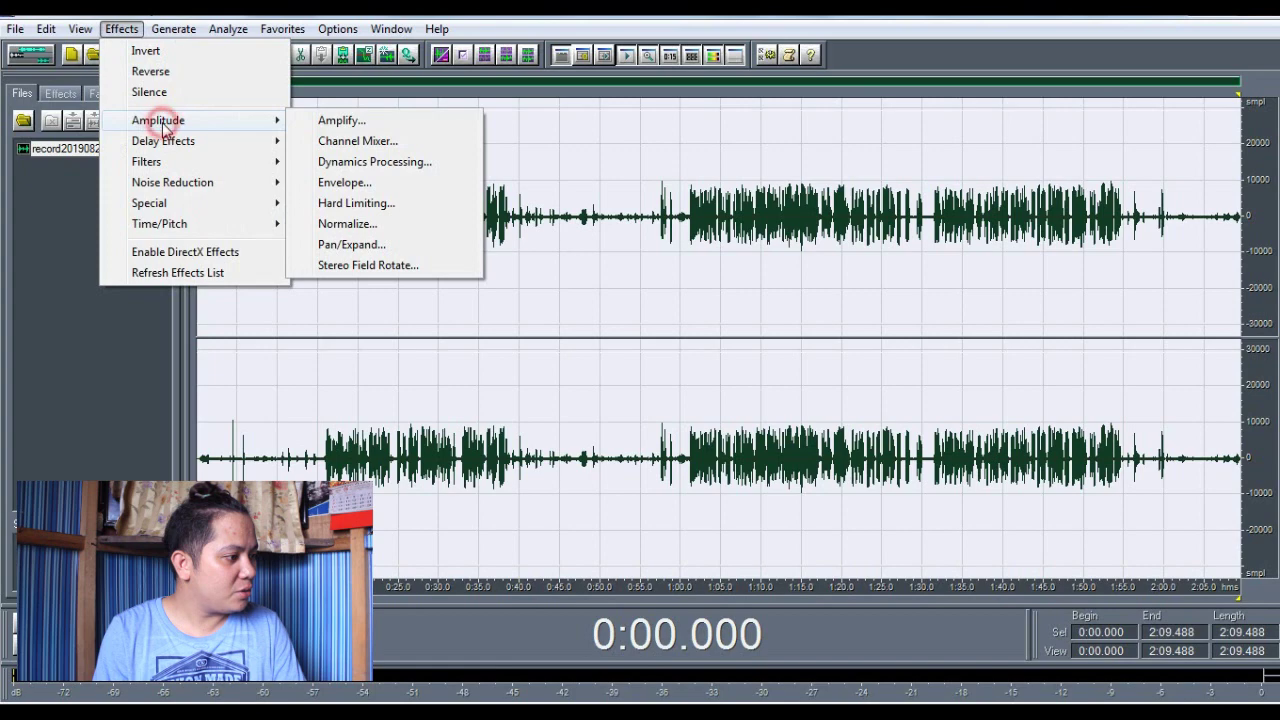
pyautogui.click(357, 204)
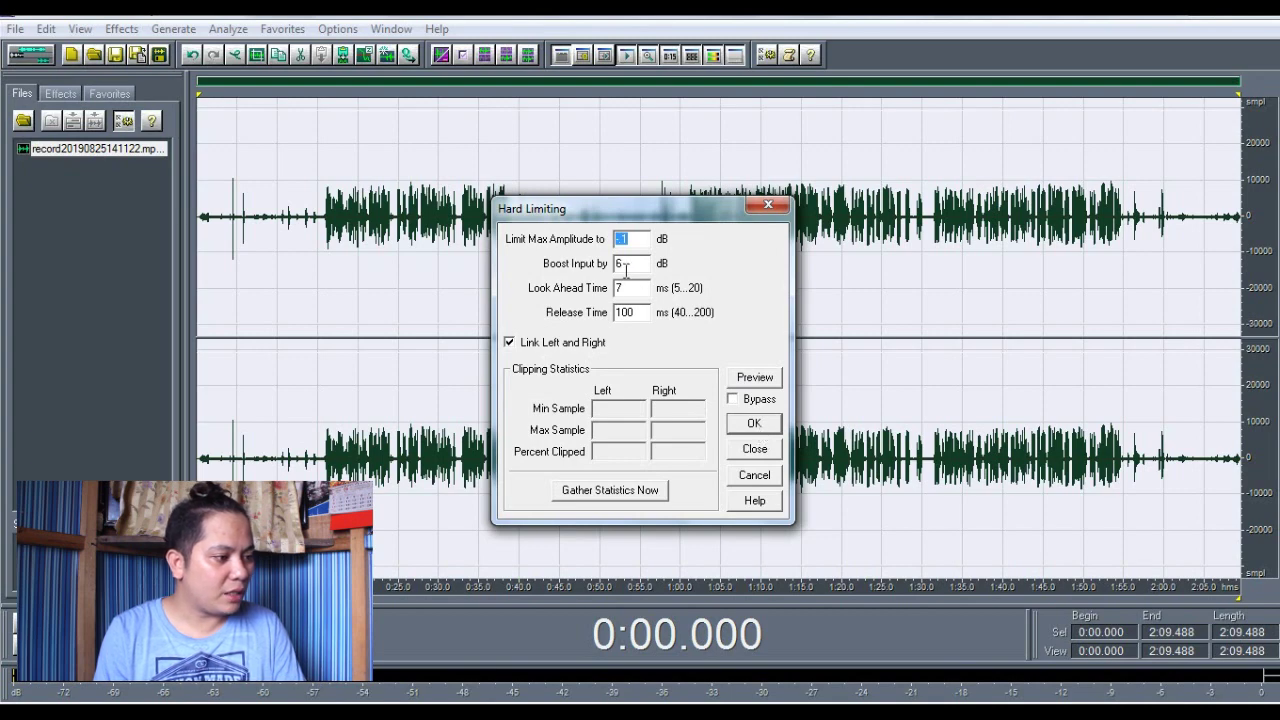
pyautogui.click(756, 420)
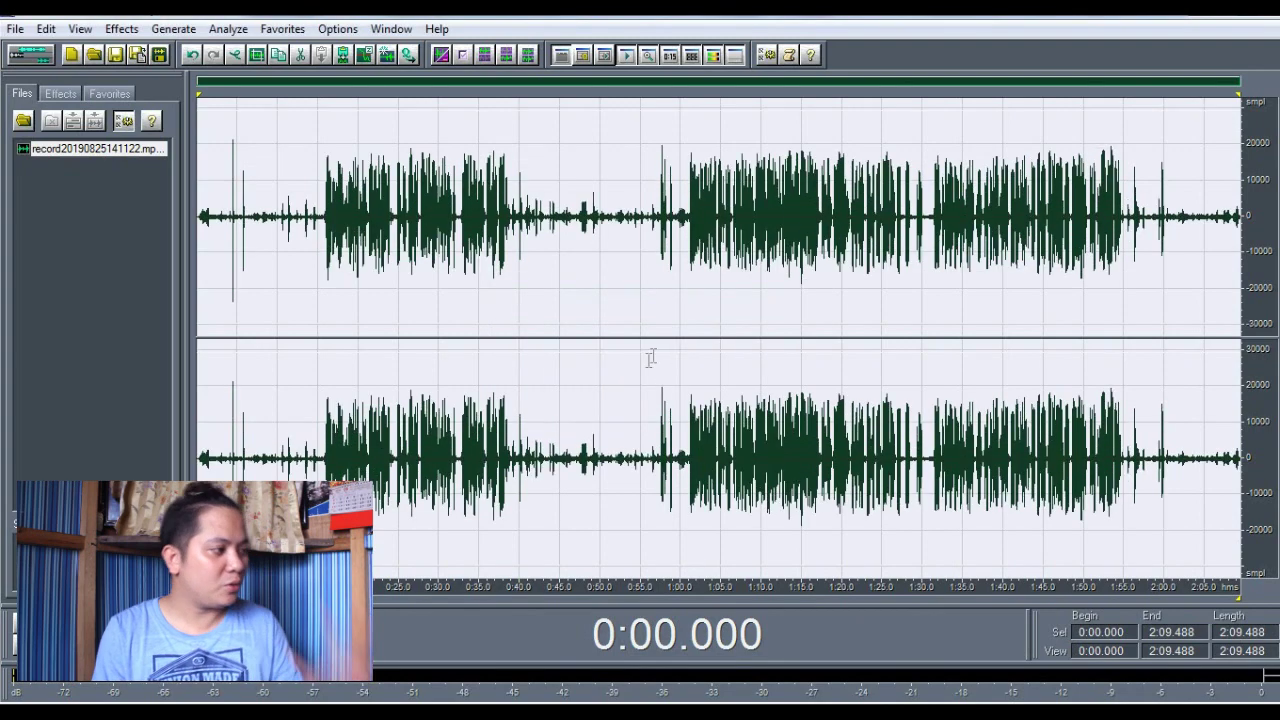
# Apply the 20-band Graphic Equalizer to the whole waveform with the SpitClear preset
pyautogui.click(122, 30)
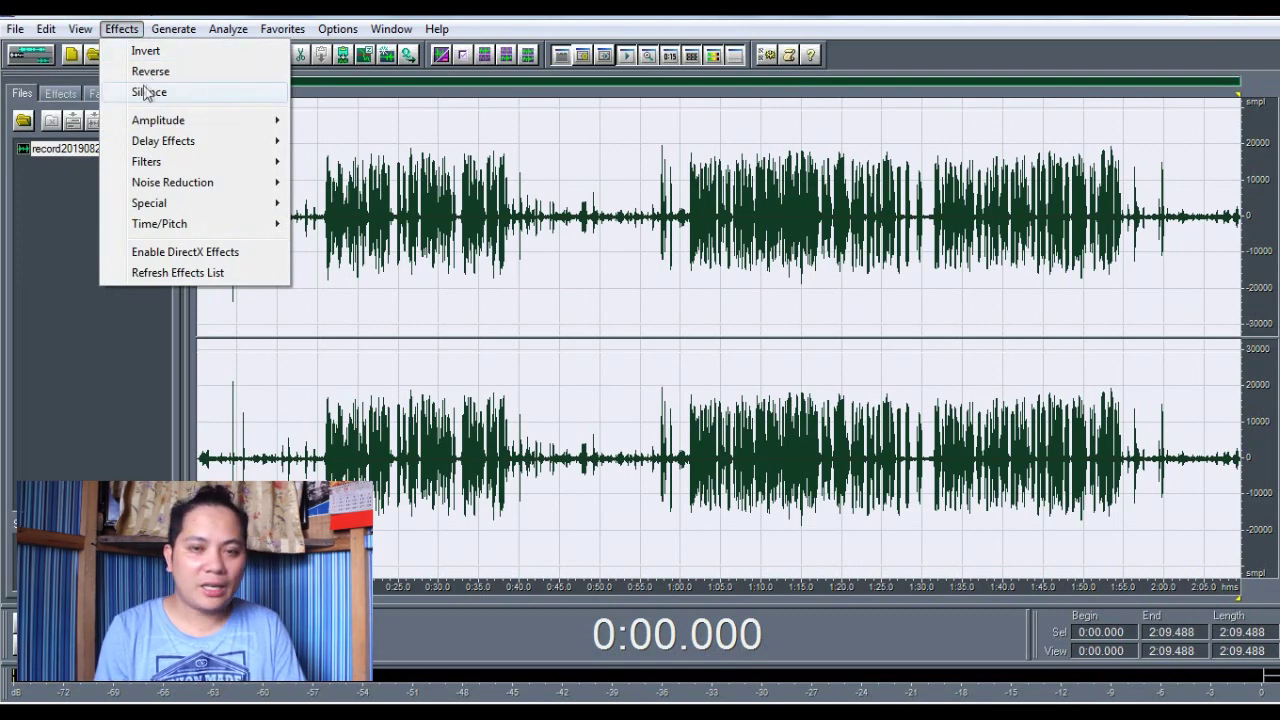
pyautogui.moveTo(157, 163)
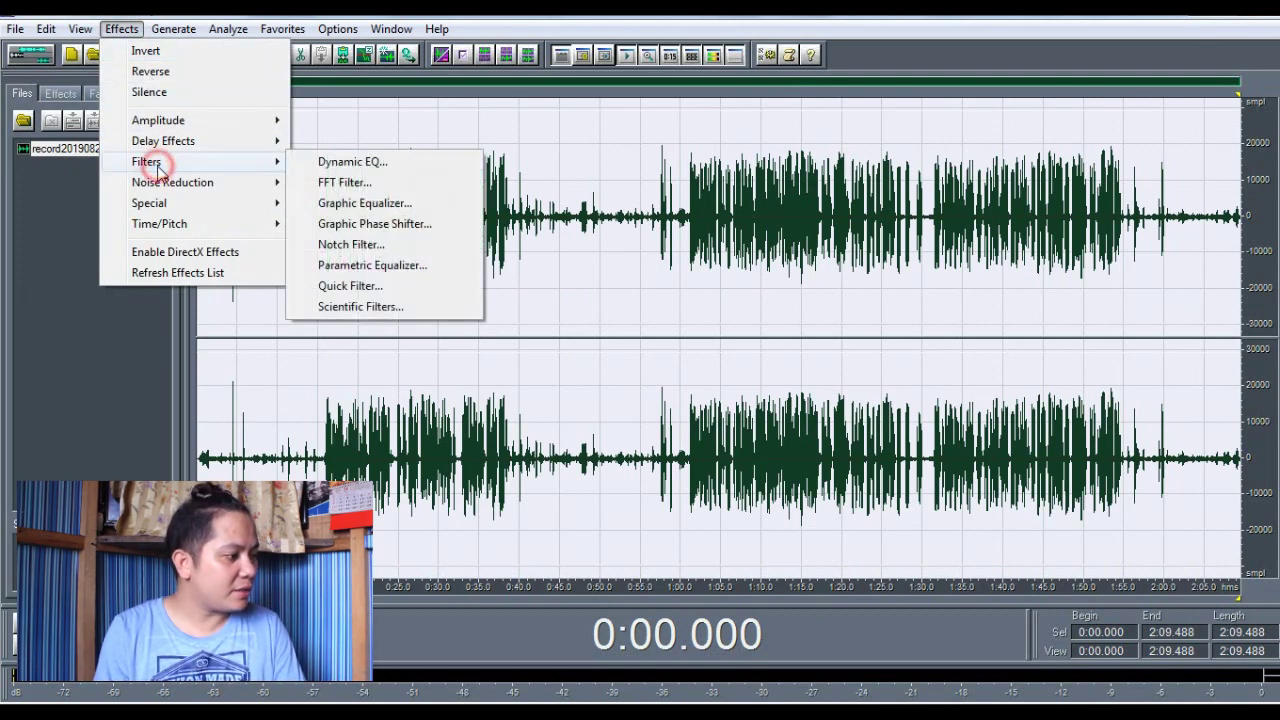
pyautogui.click(371, 204)
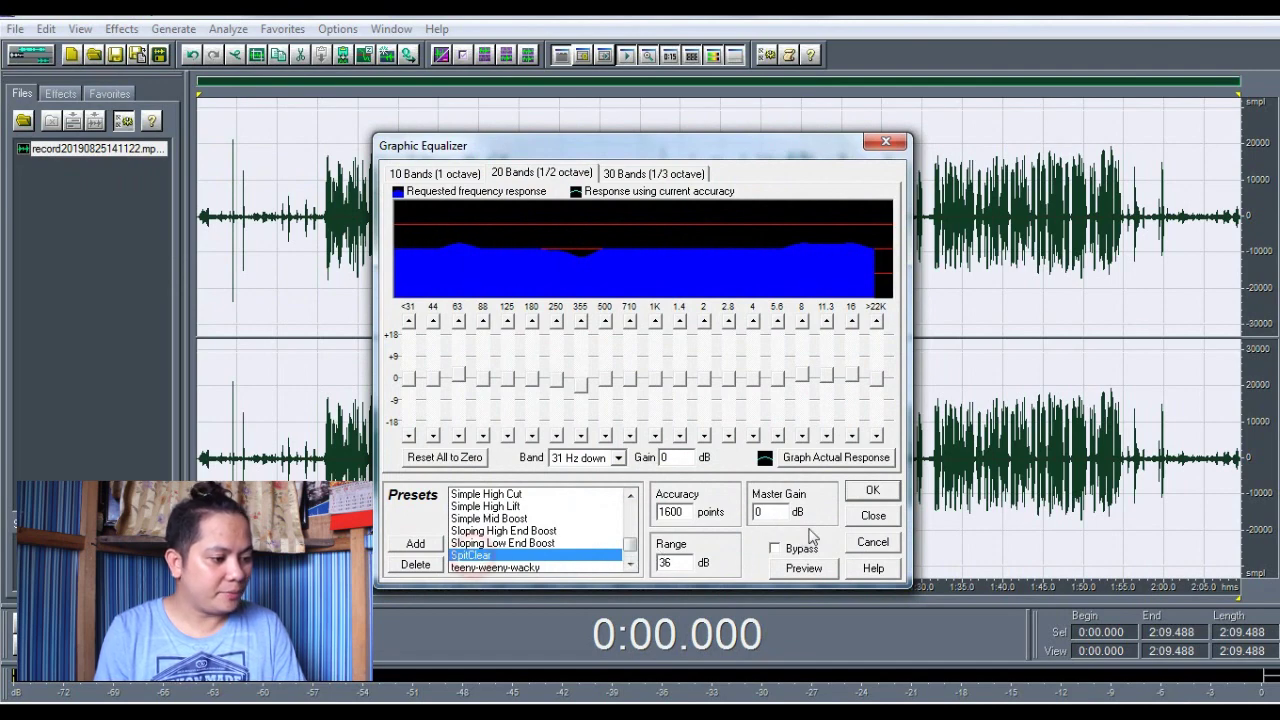
pyautogui.click(868, 490)
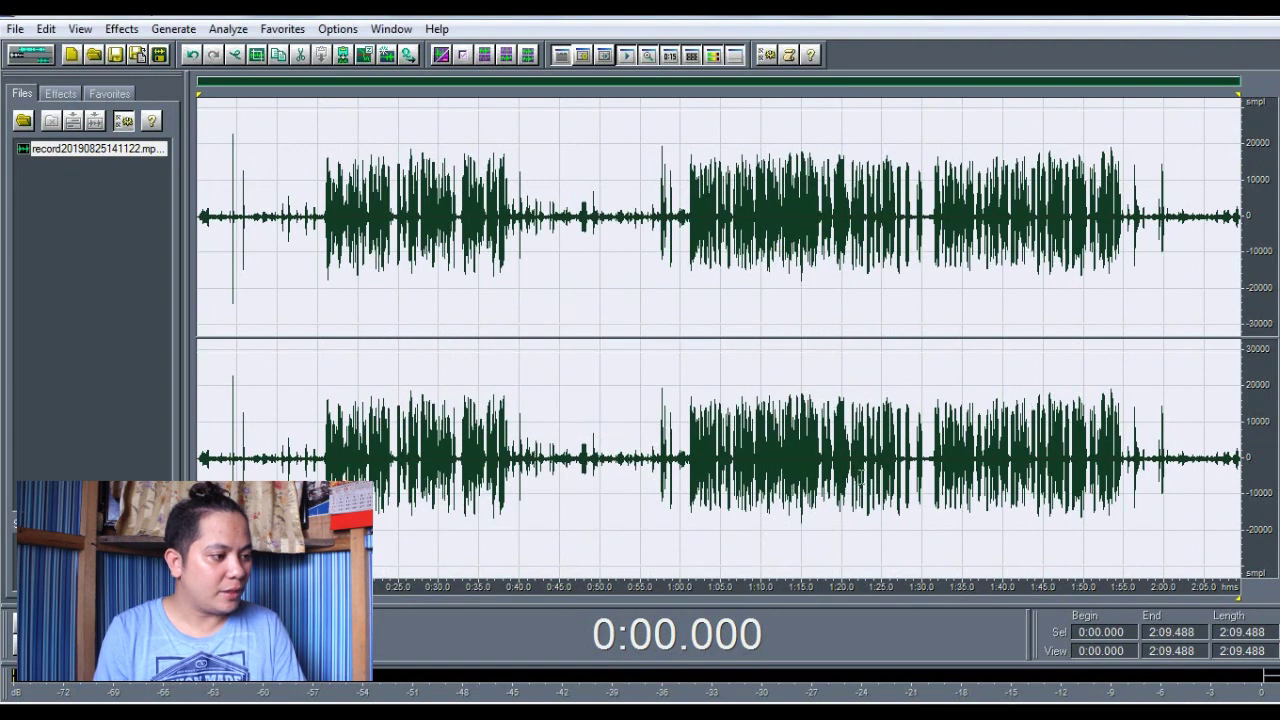
# Apply Dynamics Processing to the whole waveform with the De-Esser Light preset
pyautogui.click(124, 29)
pyautogui.click(158, 122)
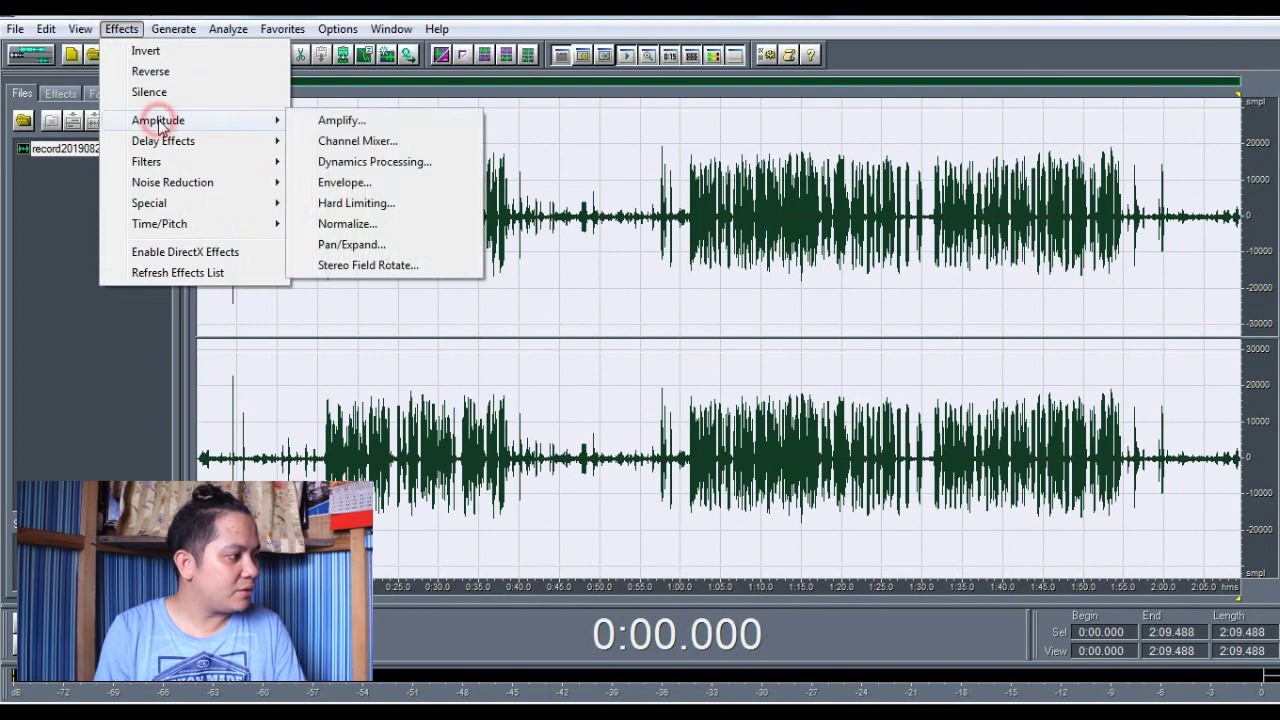
pyautogui.click(361, 166)
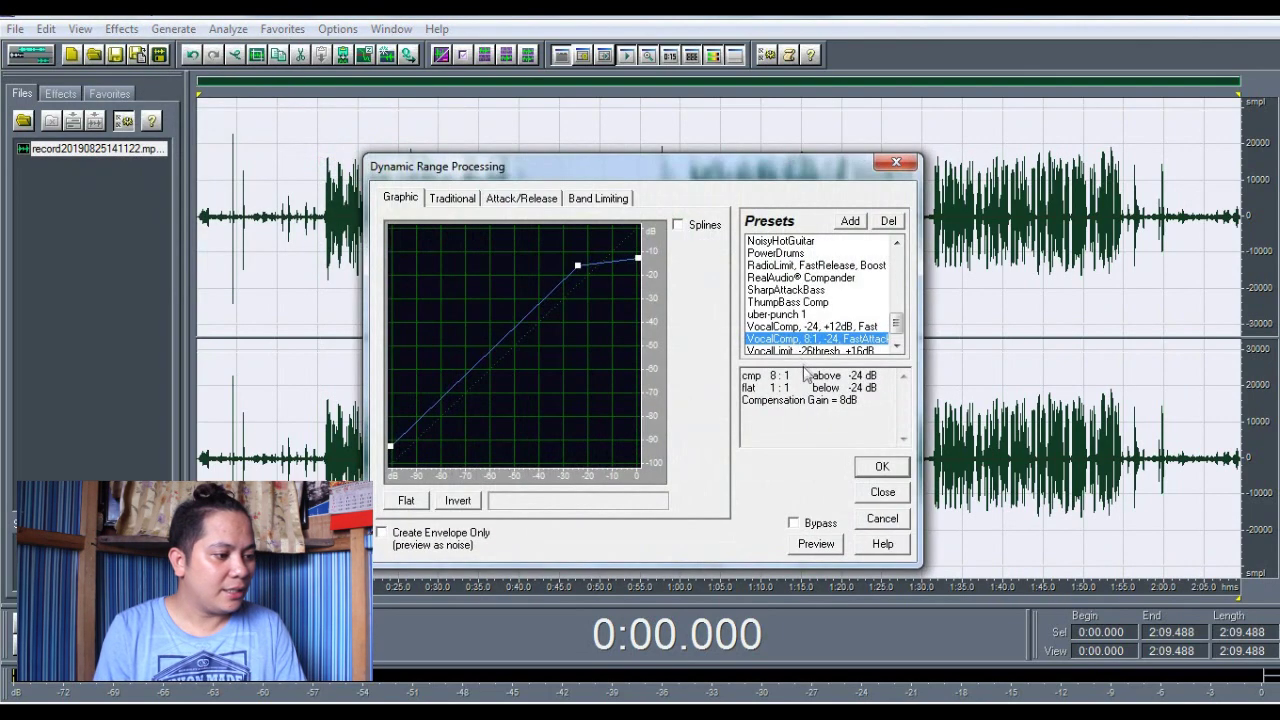
pyautogui.click(895, 323)
pyautogui.moveTo(895, 323); pyautogui.dragTo(897, 272)
pyautogui.click(790, 277)
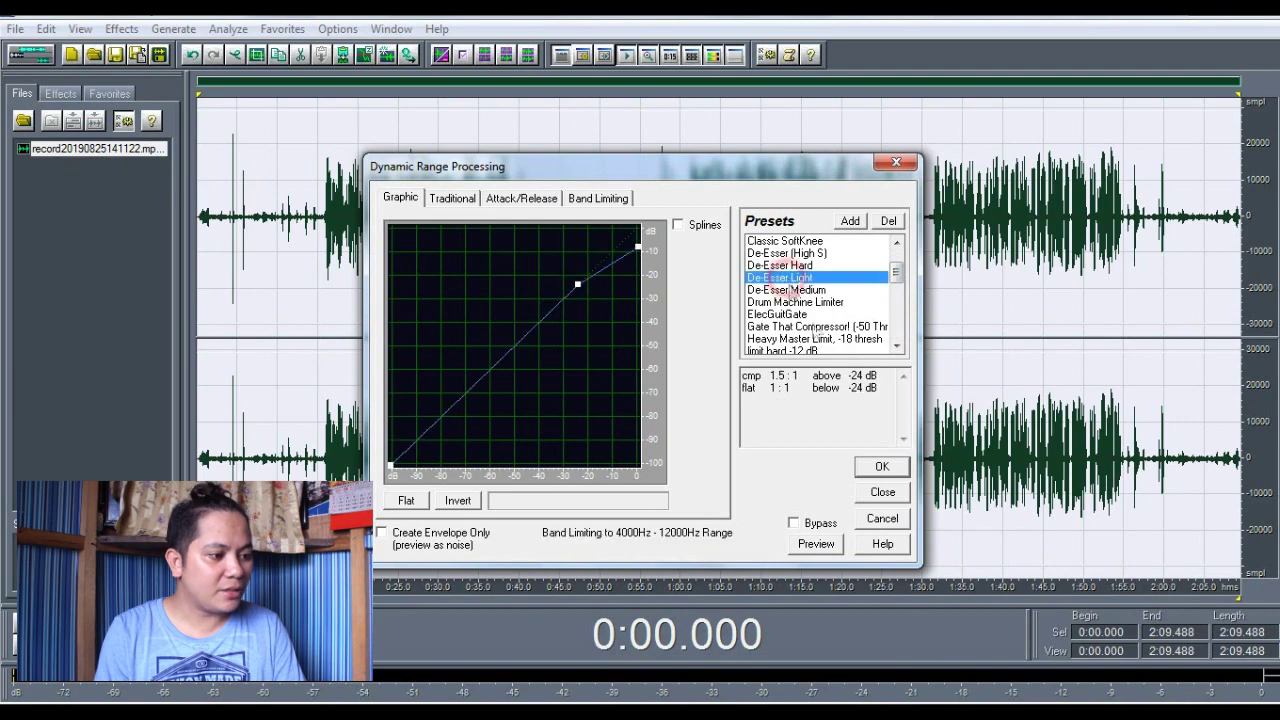
pyautogui.click(865, 473)
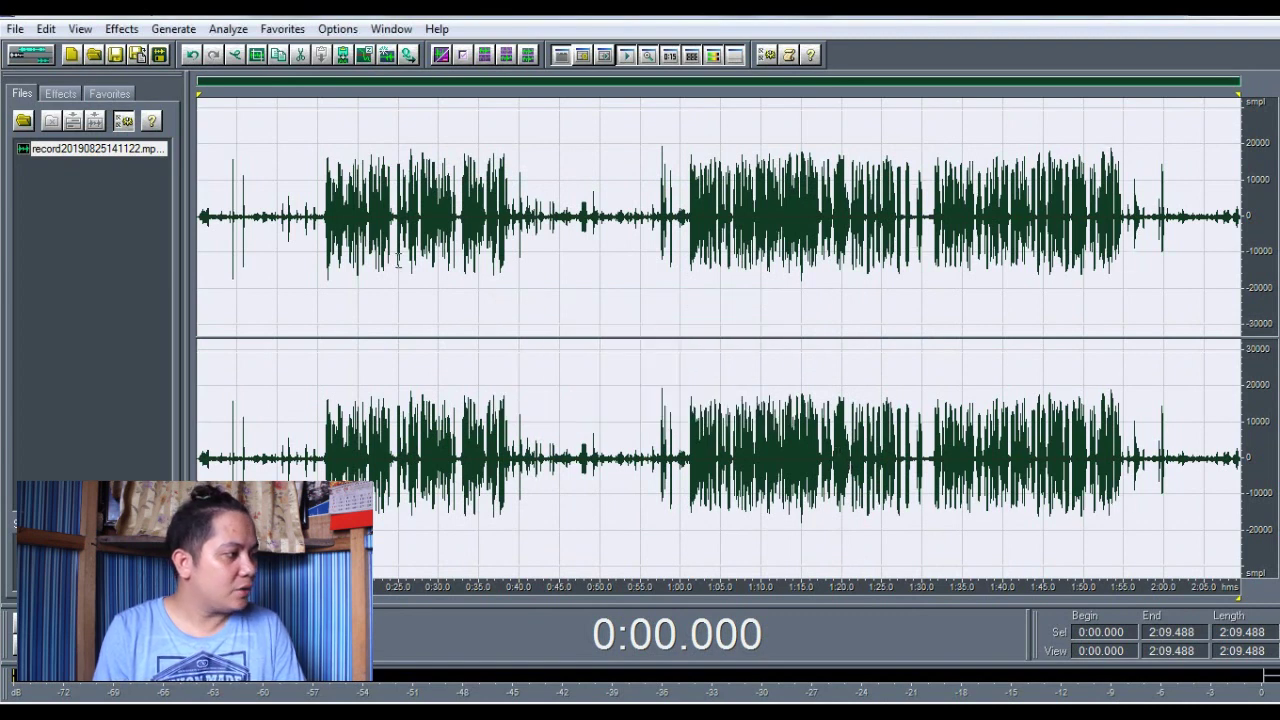
# Add Reverb to the whole waveform with the "Vocal - Natural Reverb" preset
pyautogui.click(121, 30)
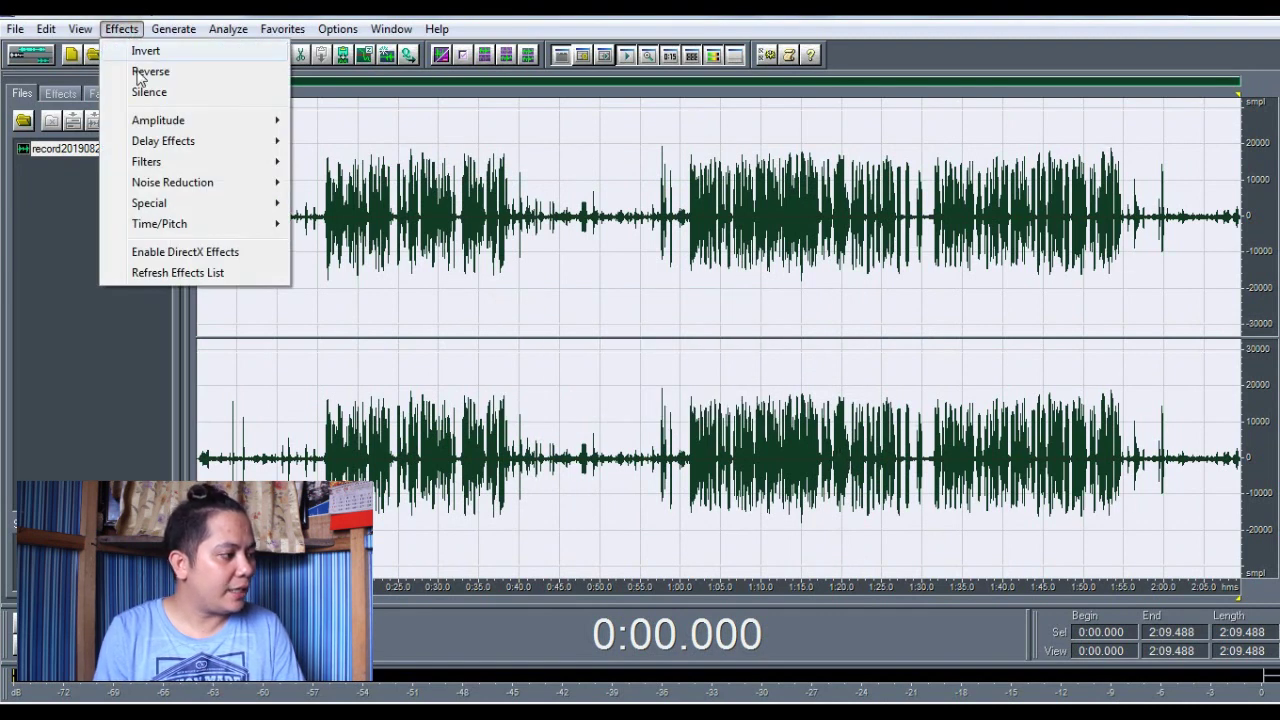
pyautogui.click(166, 140)
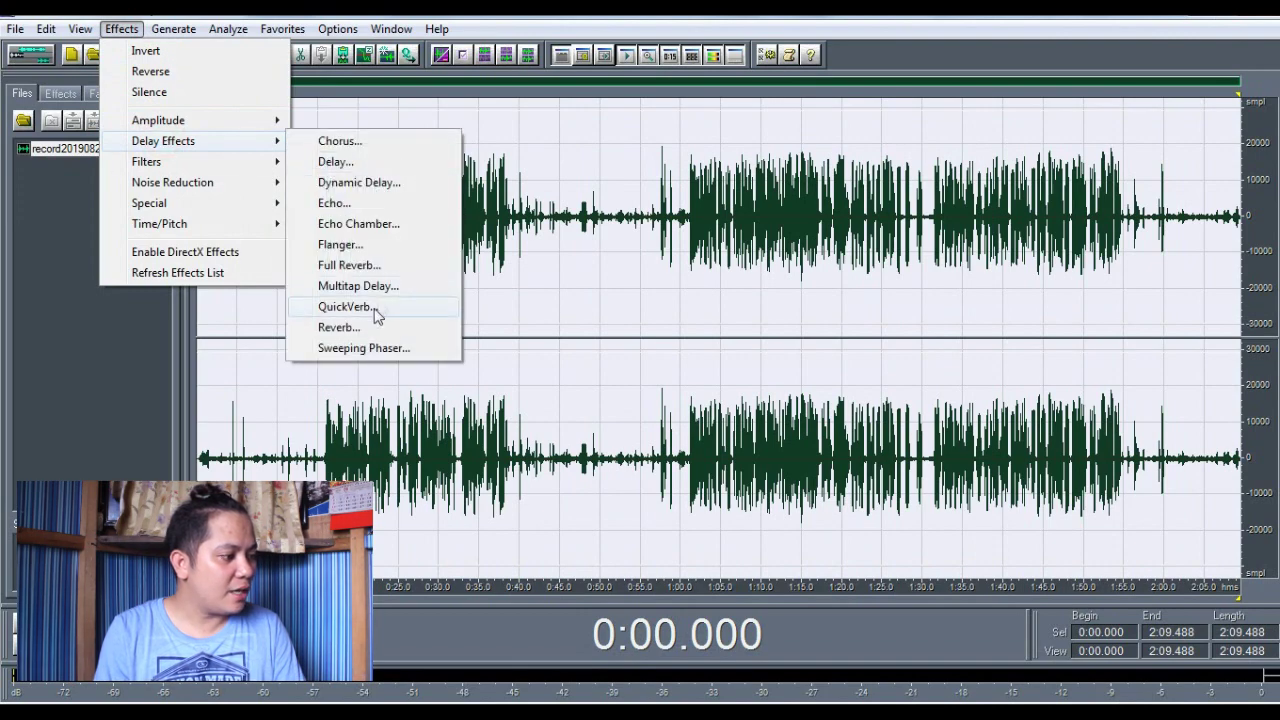
pyautogui.click(340, 328)
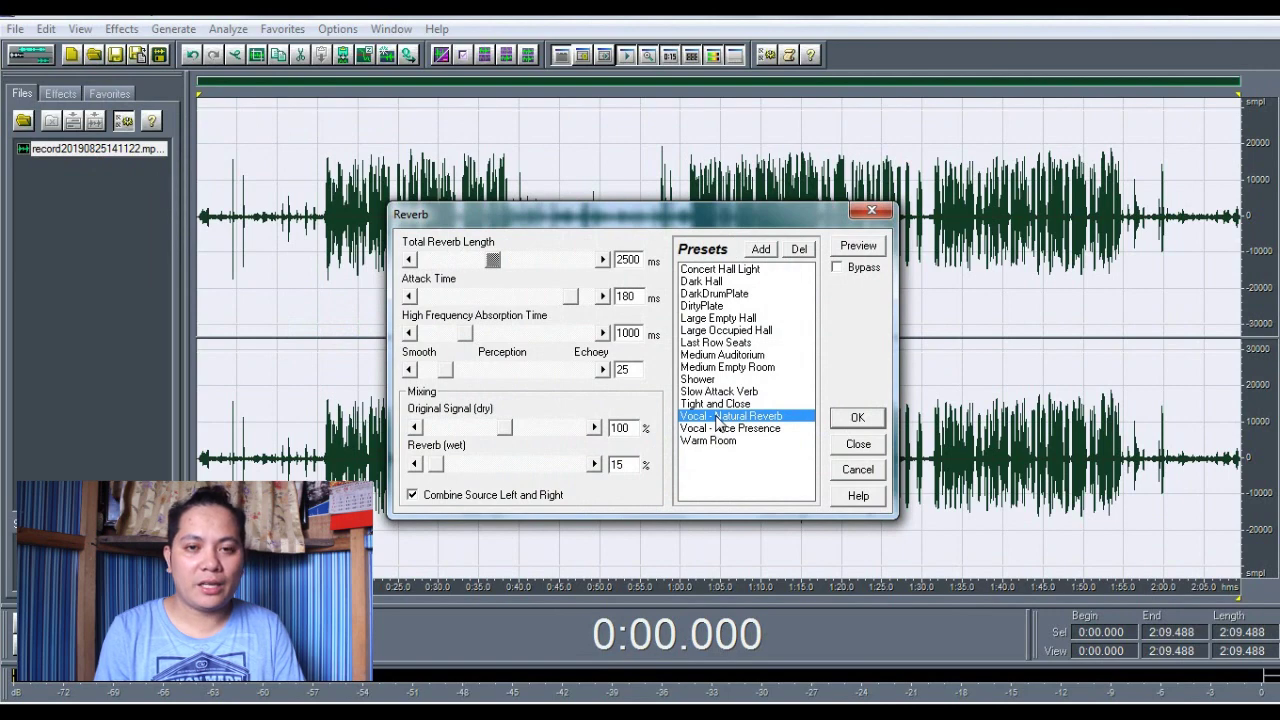
pyautogui.click(852, 420)
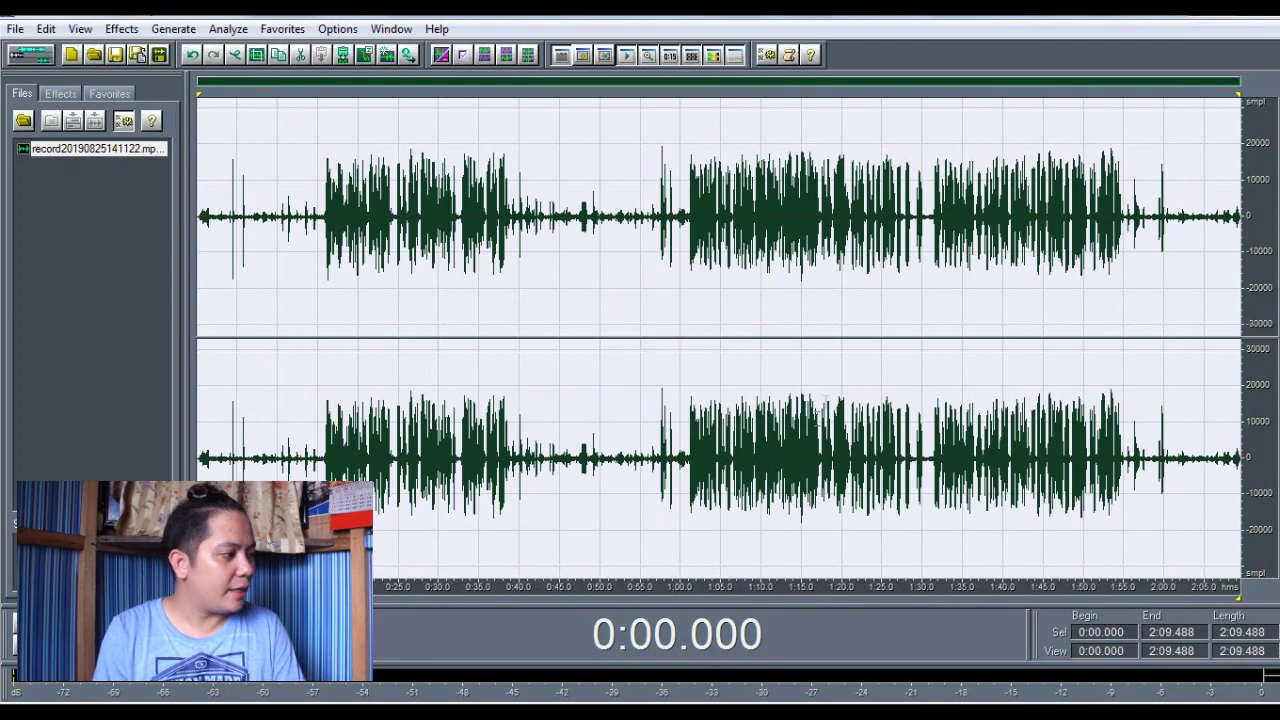
pyautogui.click(15, 28)
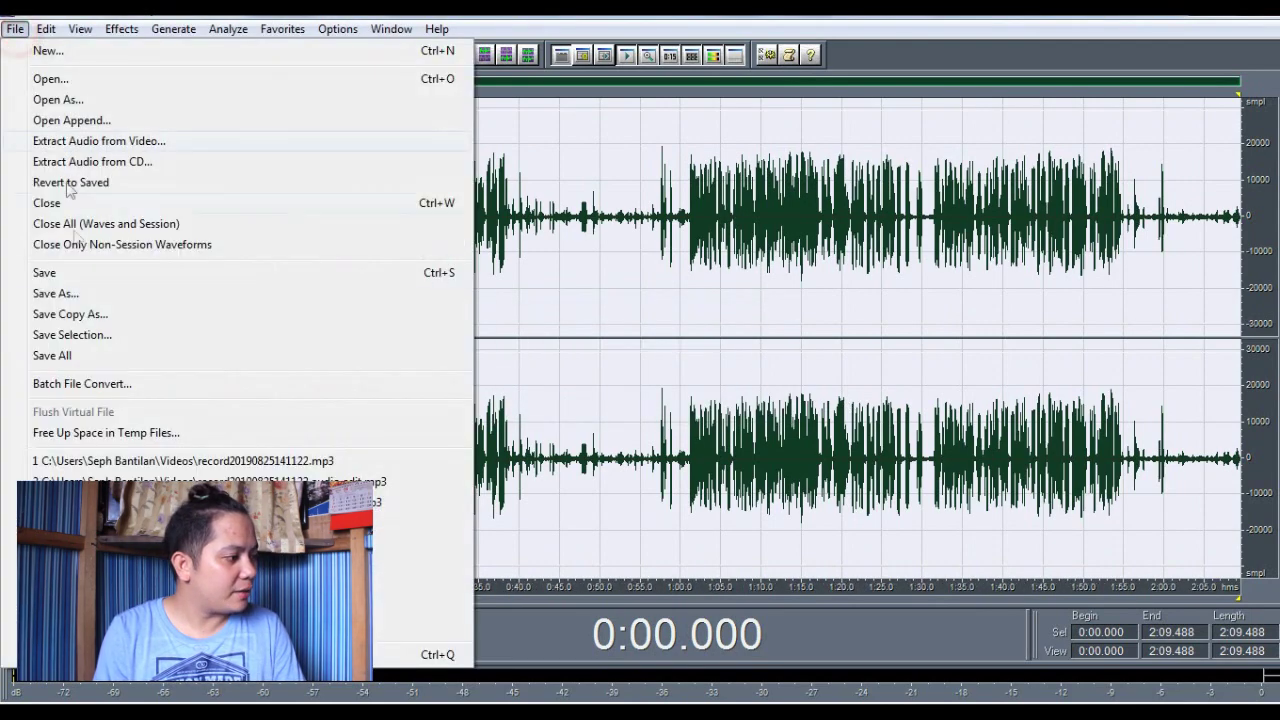
pyautogui.click(60, 293)
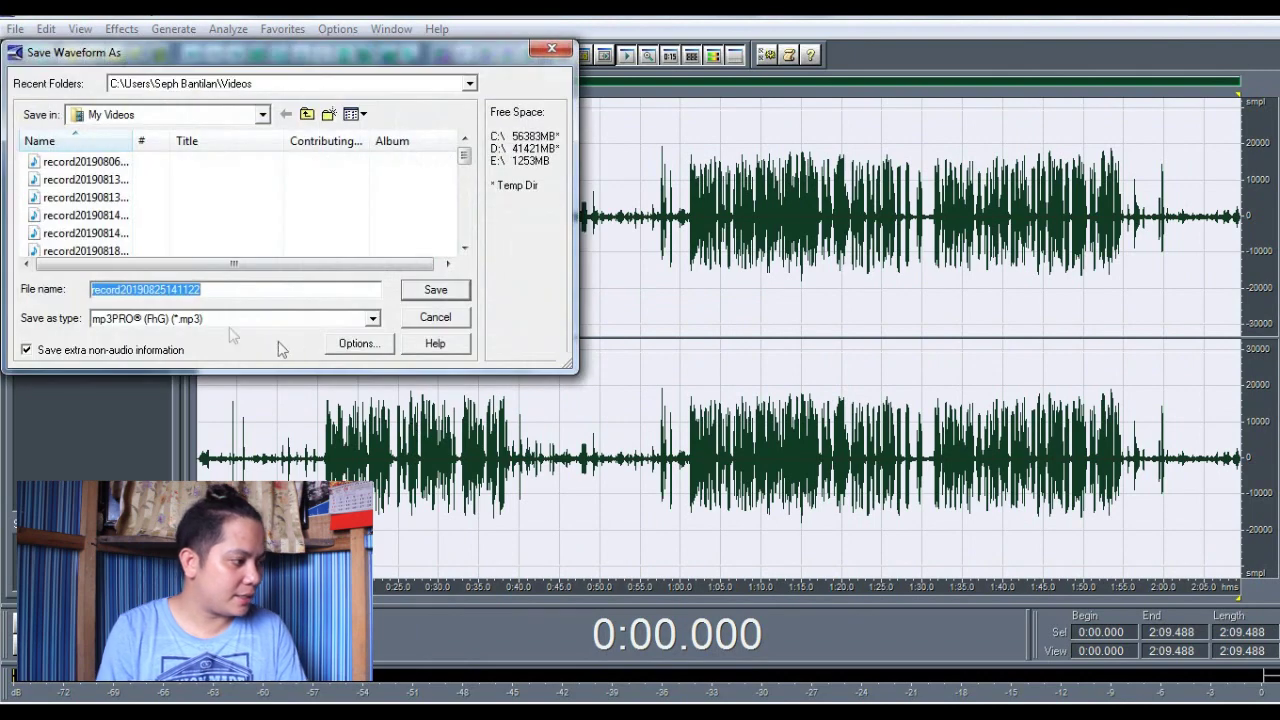
pyautogui.click(226, 290)
pyautogui.write('audi')
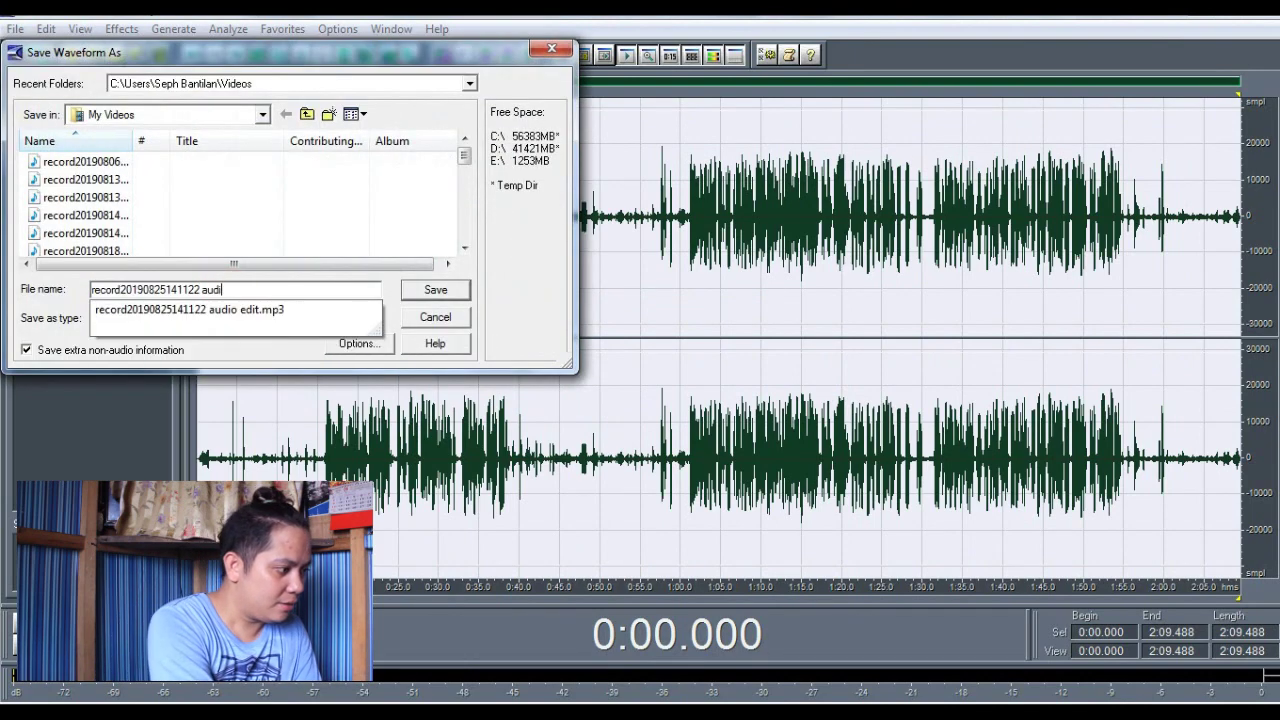
pyautogui.press('BackSpace')
pyautogui.press('BackSpace')
pyautogui.press('BackSpace')
pyautogui.press('BackSpace')
pyautogui.write('for edit')
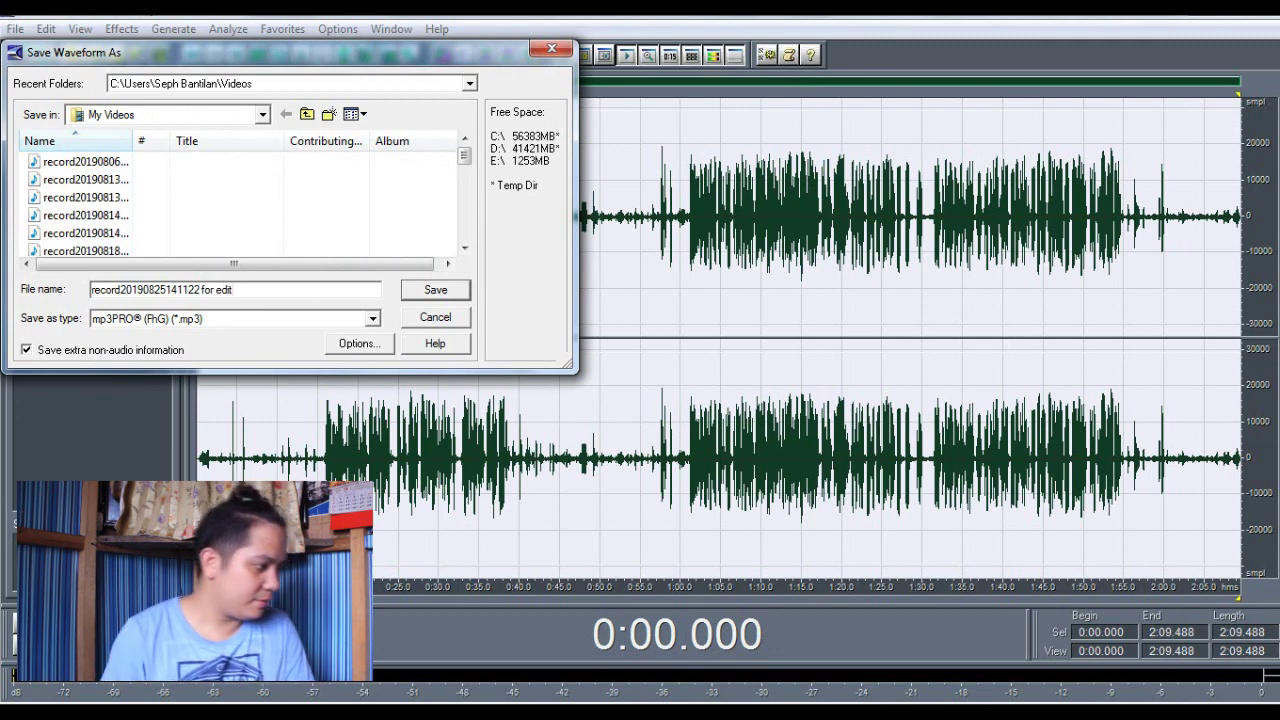
pyautogui.click(434, 290)
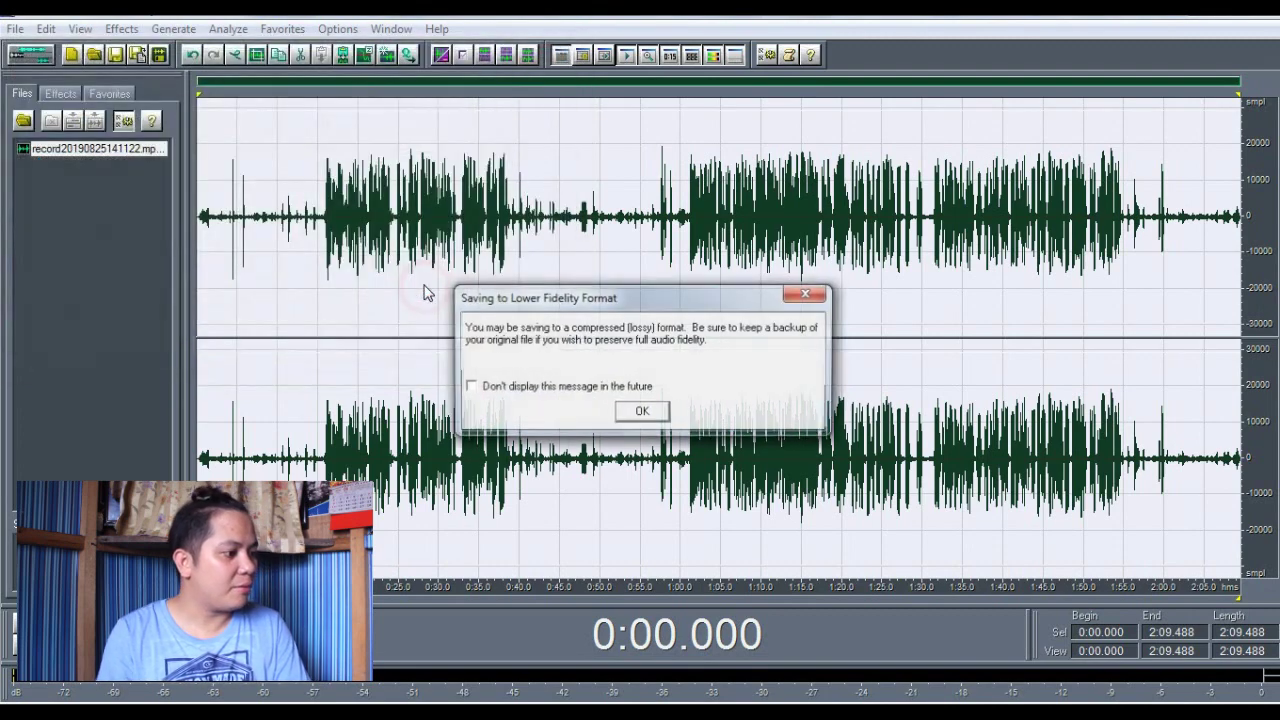
pyautogui.click(645, 412)
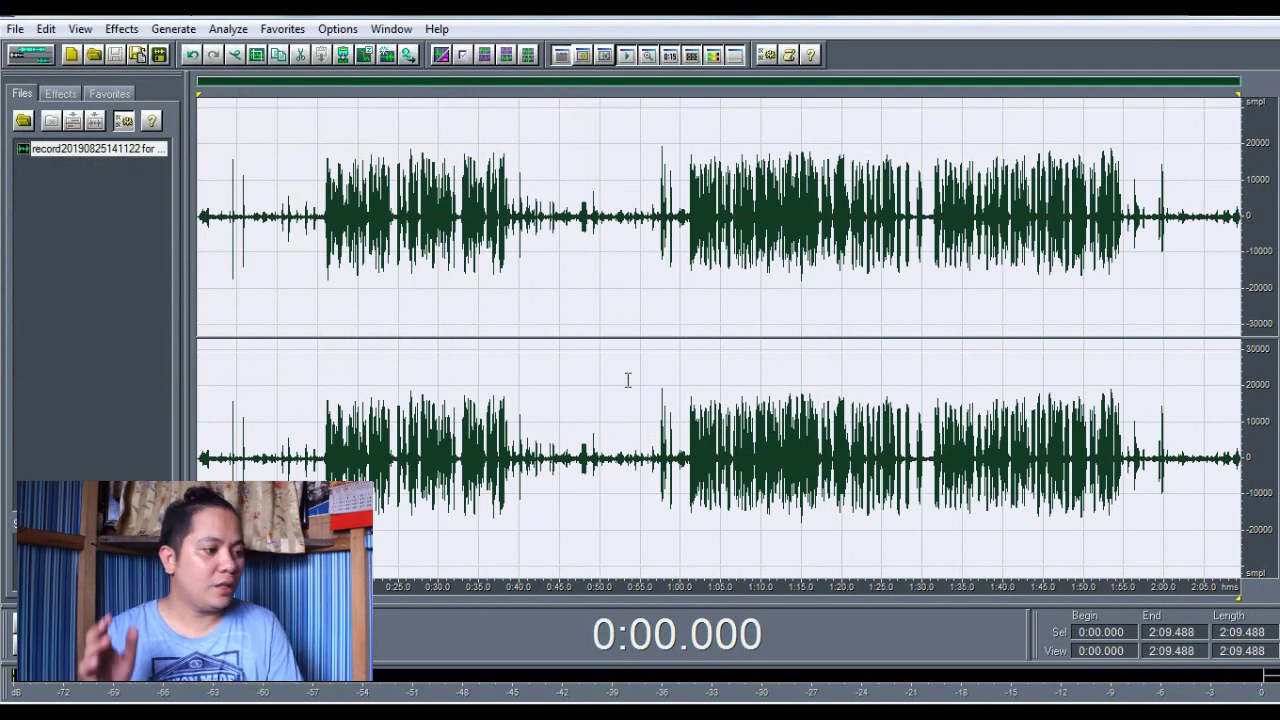
# Play the processed recording briefly from about 1:00.8, where the second vocal section begins, and stop playback
pyautogui.click(687, 215)
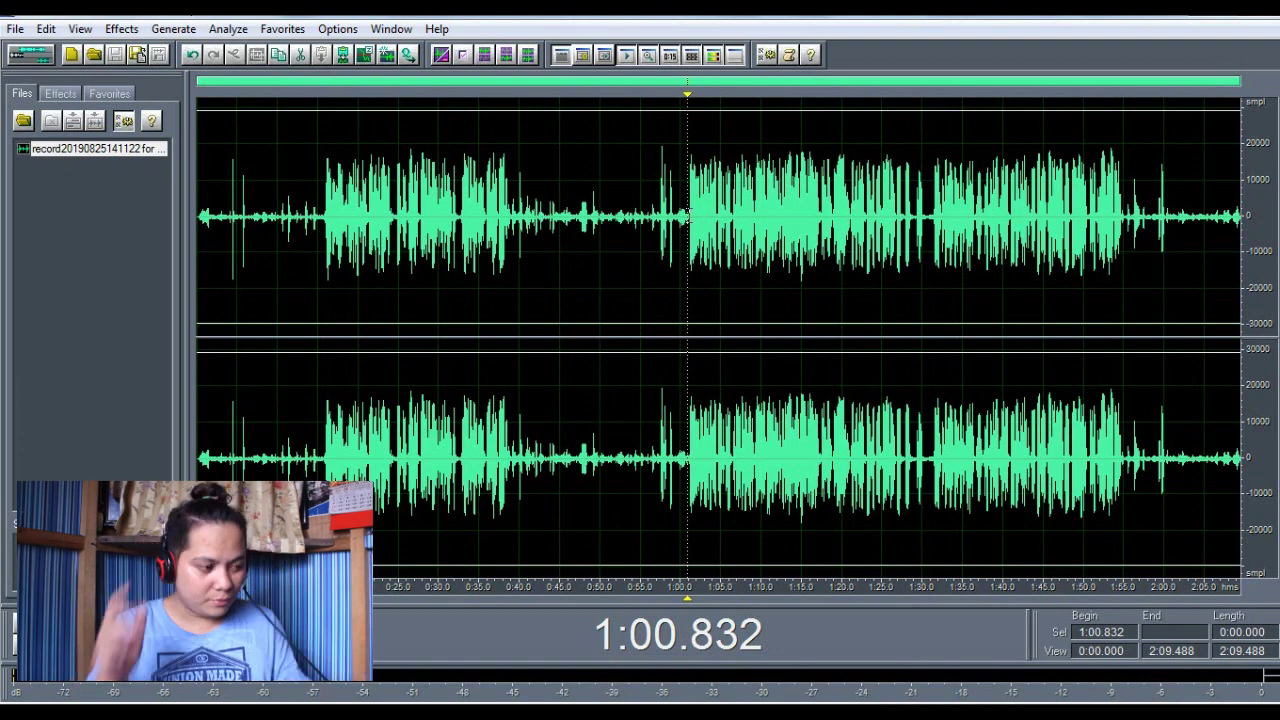
pyautogui.press('space')
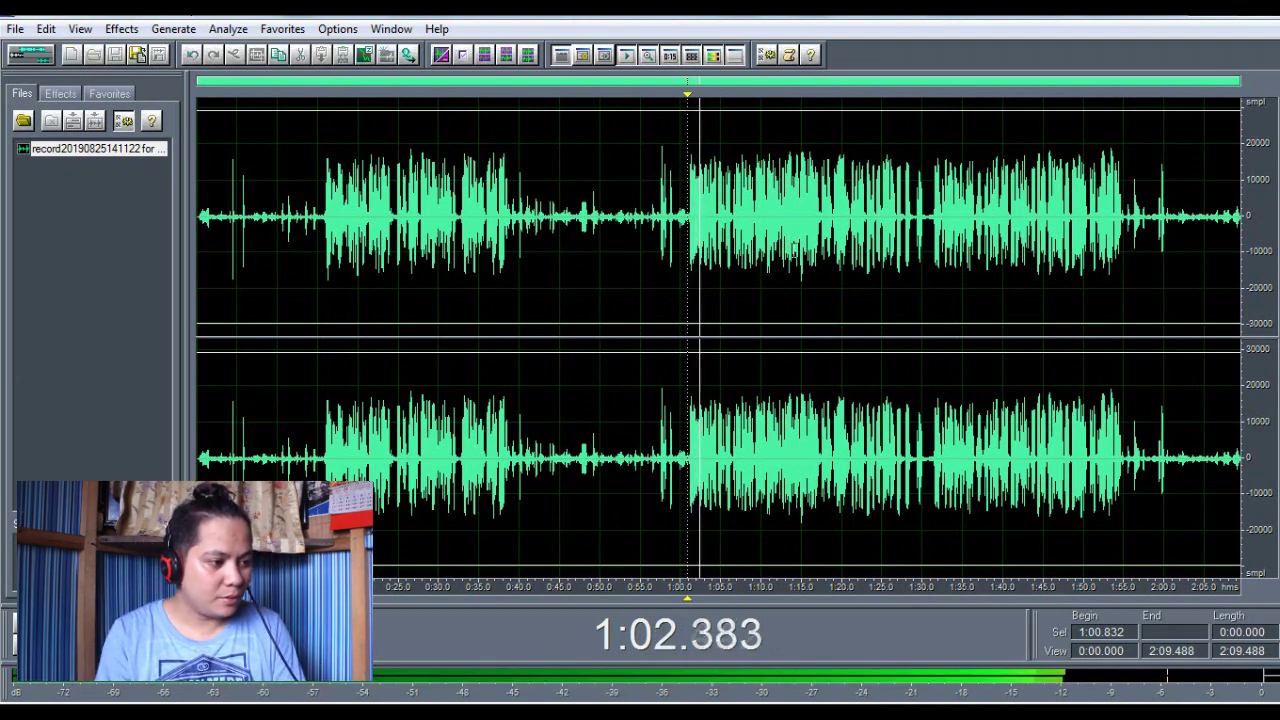
pyautogui.press('space')
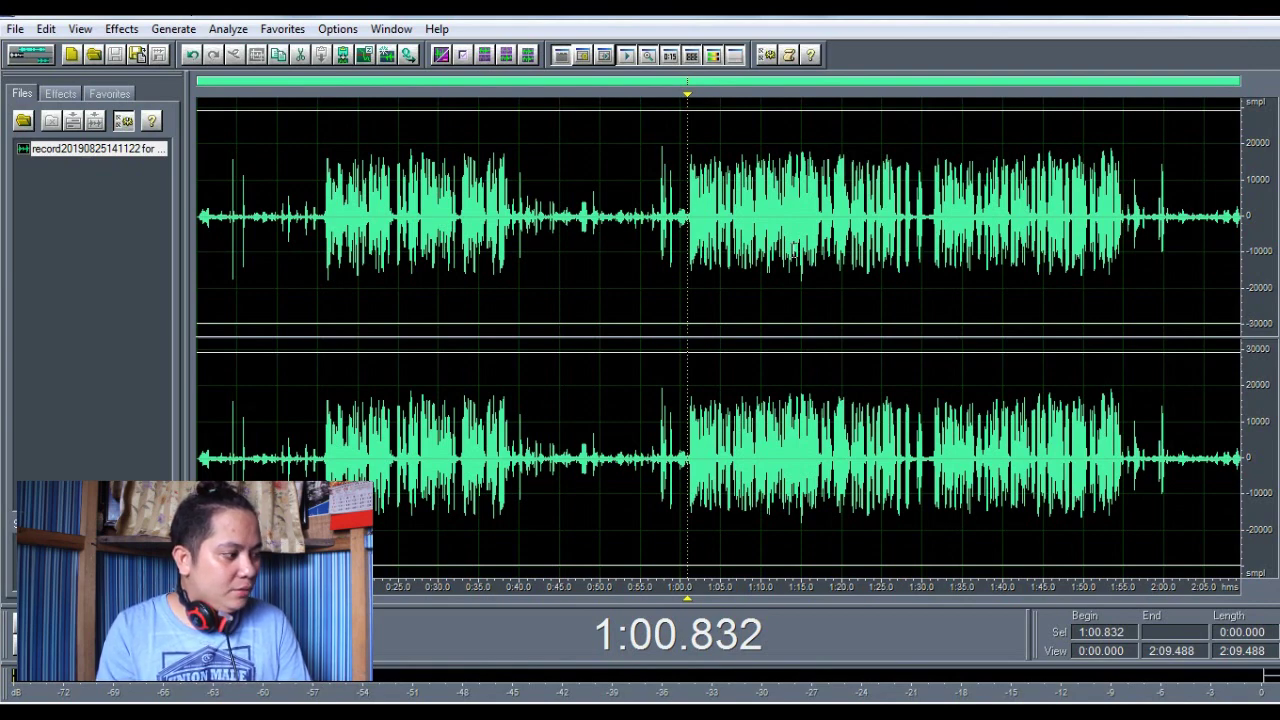
# Open the original record20190825141122.mp3 and play it briefly from about 1:00.8 for comparison
pyautogui.hotkey('ctrl', 'o')
pyautogui.doubleClick(794, 365)
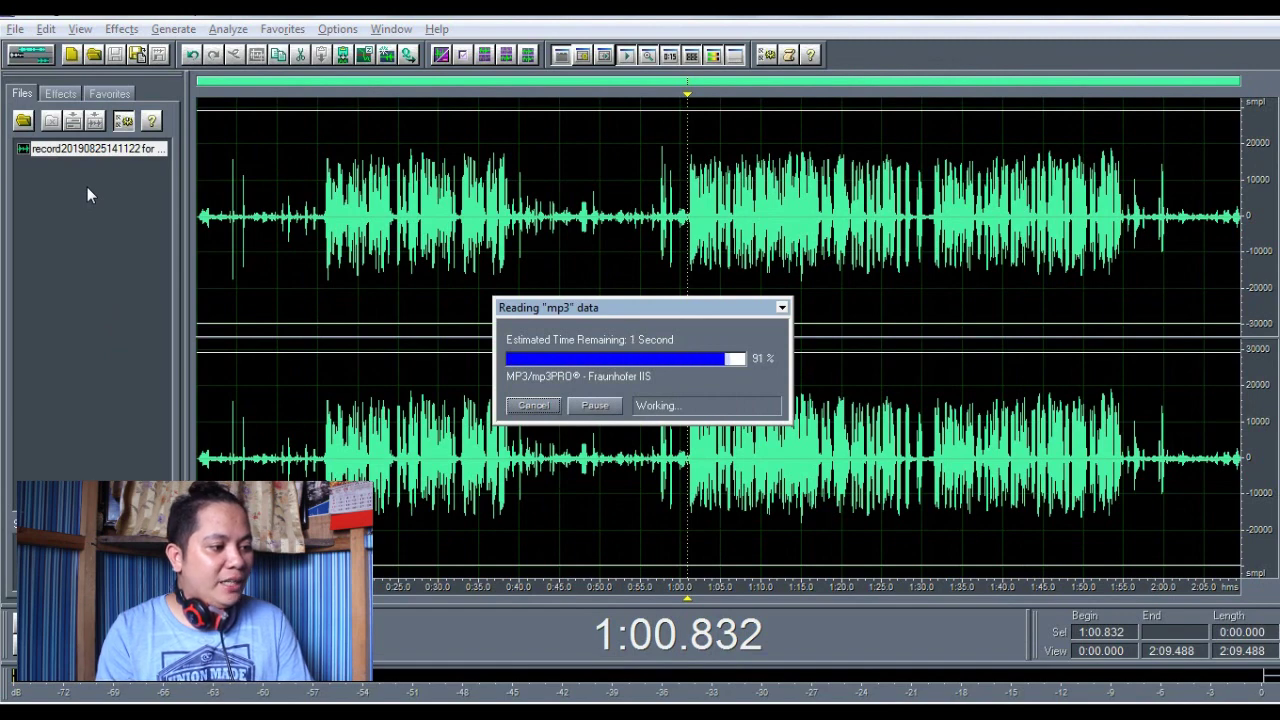
pyautogui.click(687, 230)
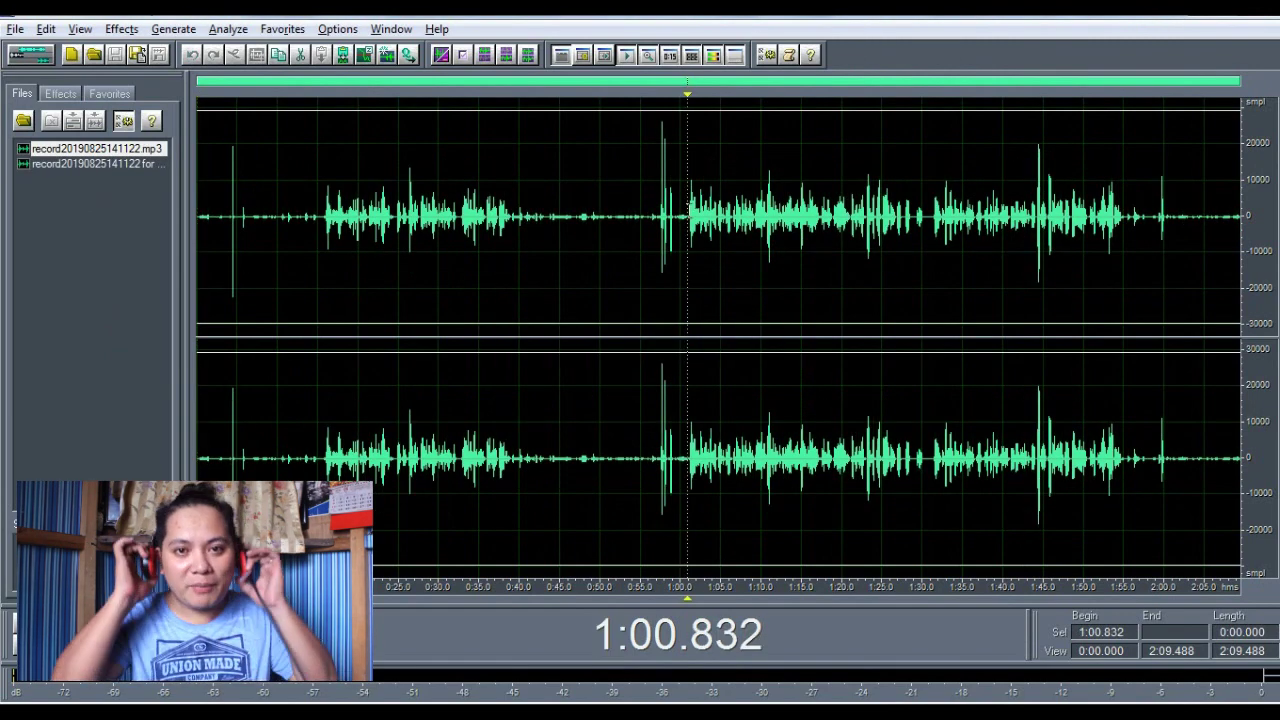
pyautogui.press('space')
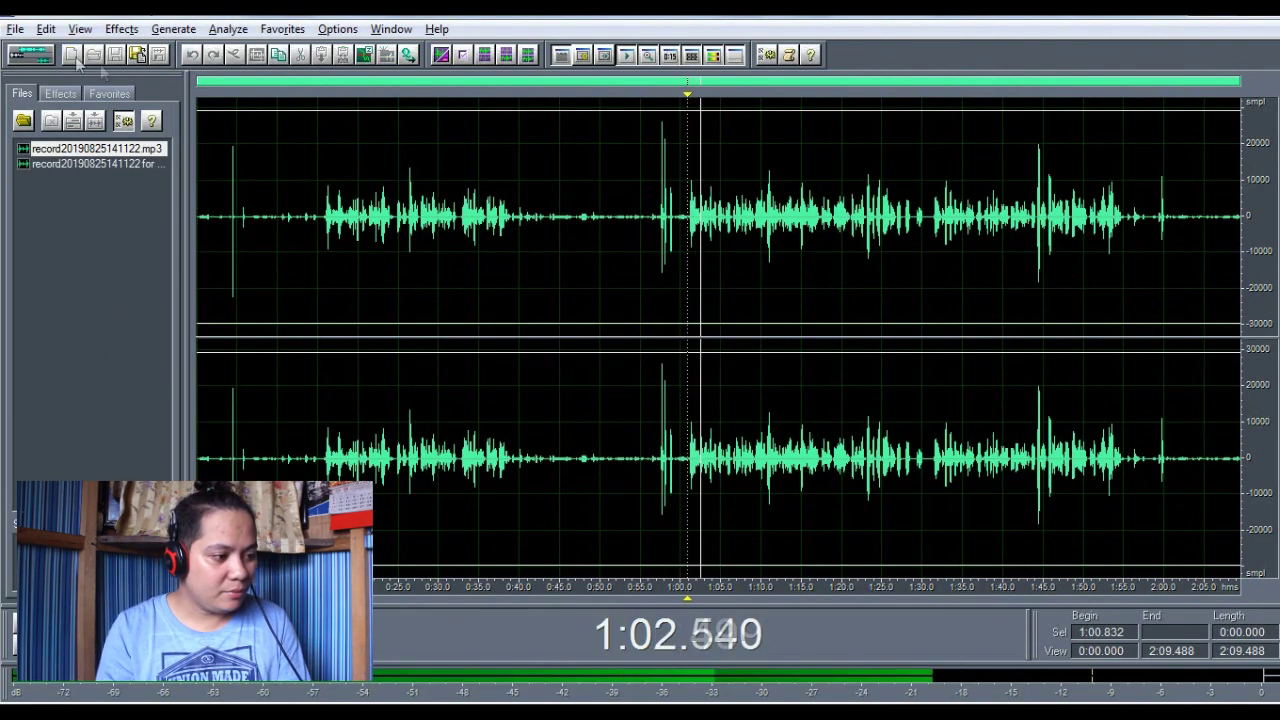
pyautogui.press('space')
# Switch back to the "for edit" recording and play it briefly from about 1:01 to compare it with the original
pyautogui.click(122, 166)
pyautogui.click(122, 166)
pyautogui.click(122, 166)
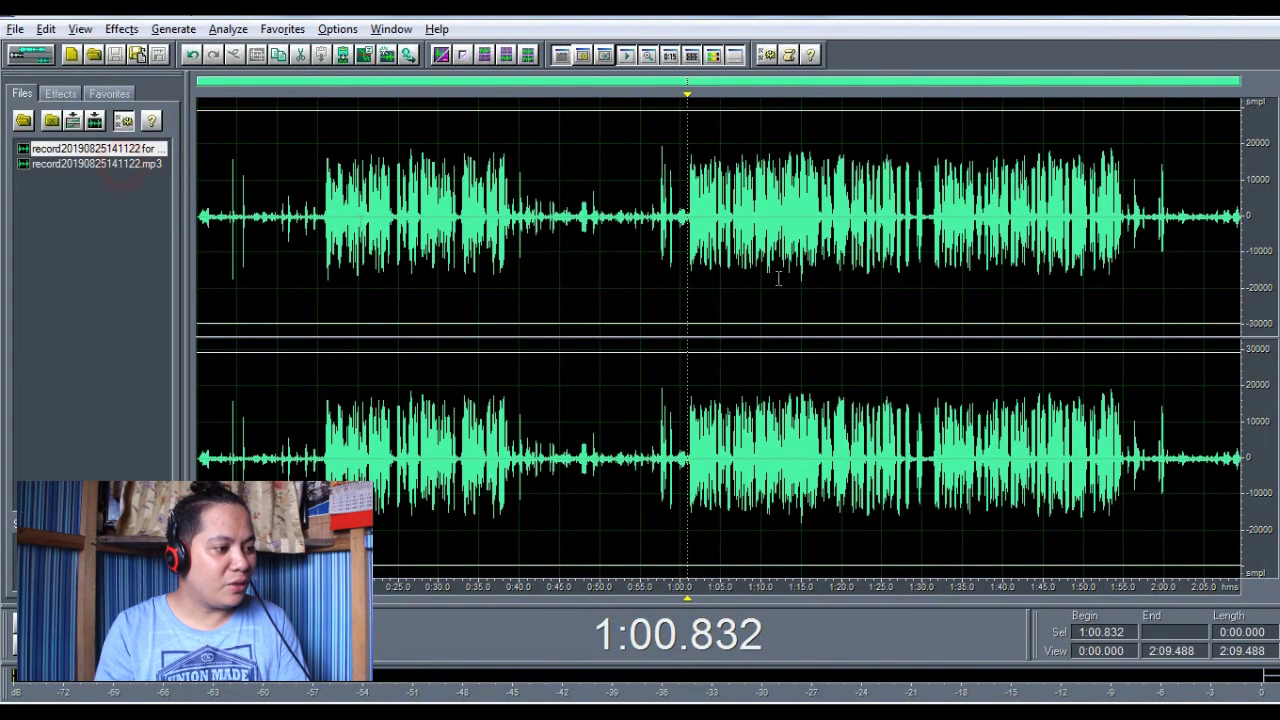
pyautogui.click(689, 212)
pyautogui.press('space')
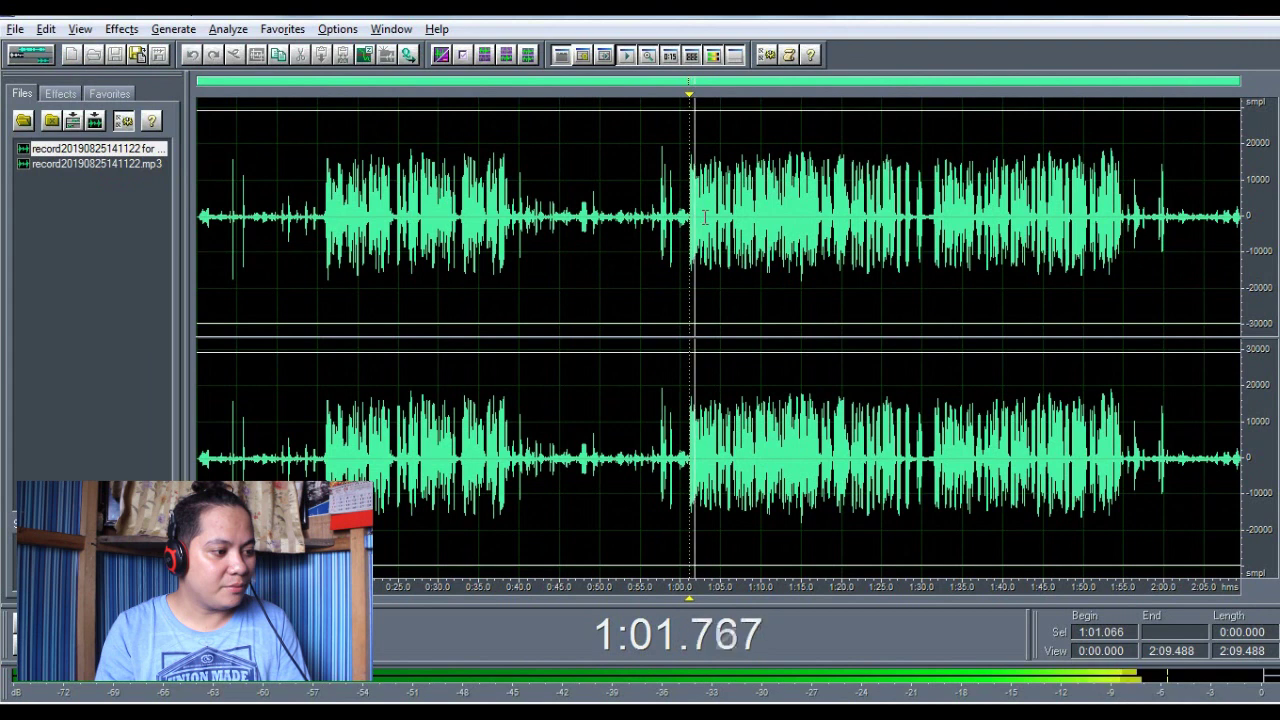
pyautogui.press('space')
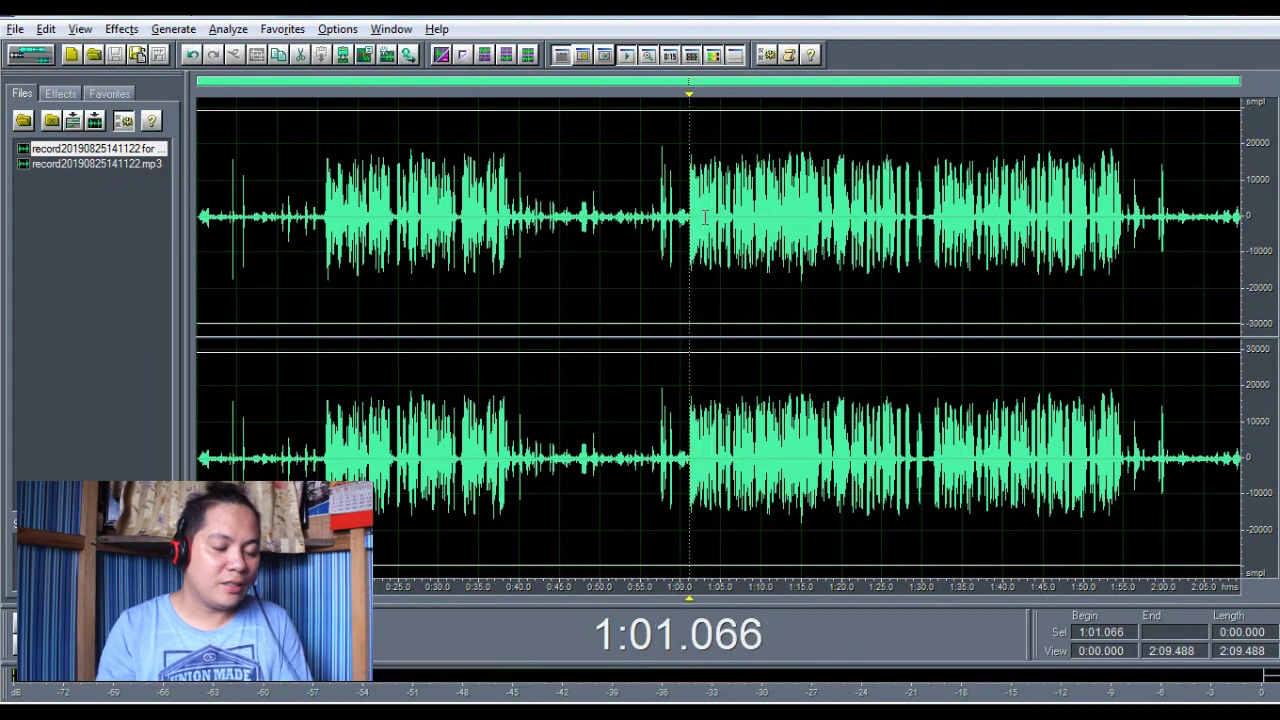